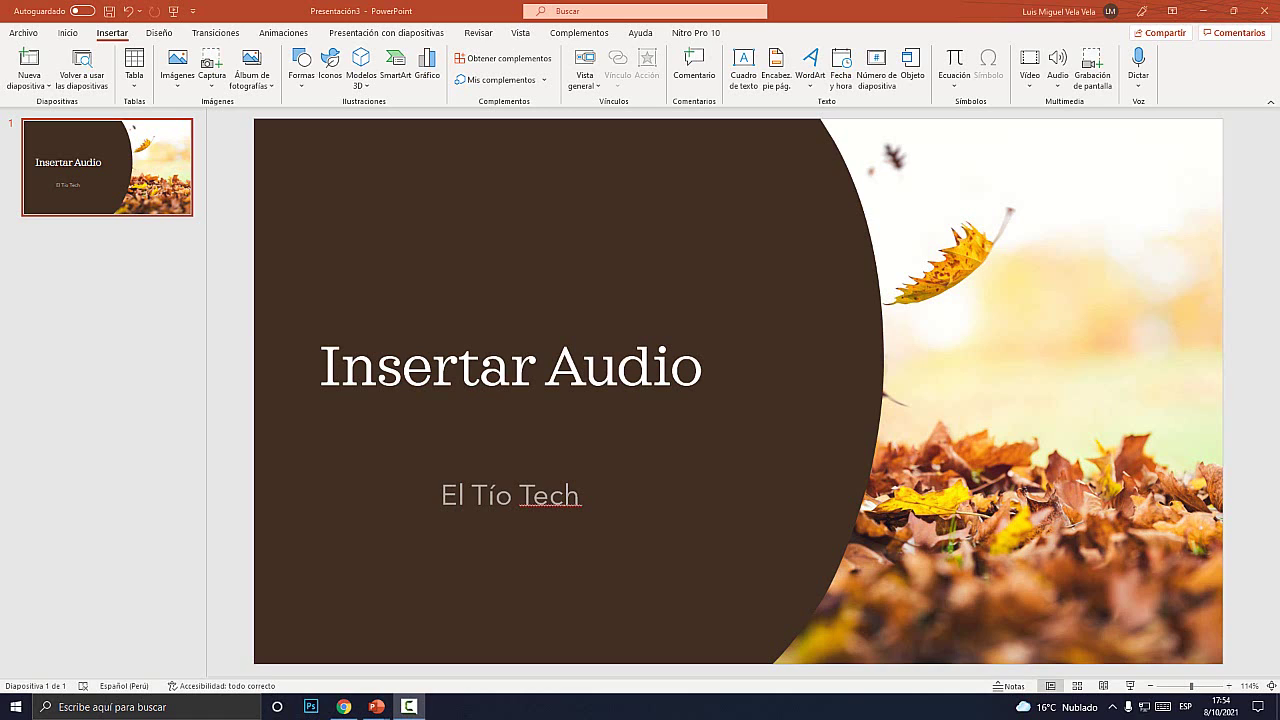
Show the Audio options in the Insertar tab's Multimedia group: Audio en Mi PC and Grabar audio.
{"action": "left_click", "coordinate": [67, 32]}
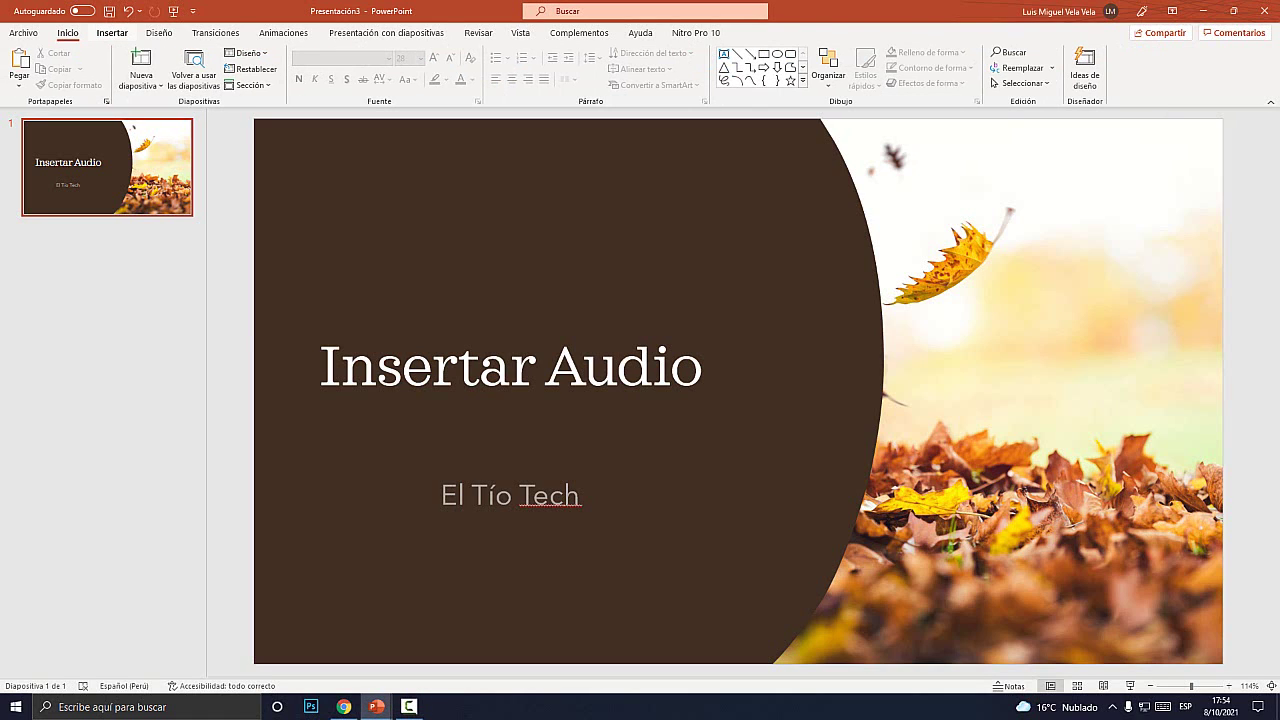
{"action": "key", "text": "super+plus"}
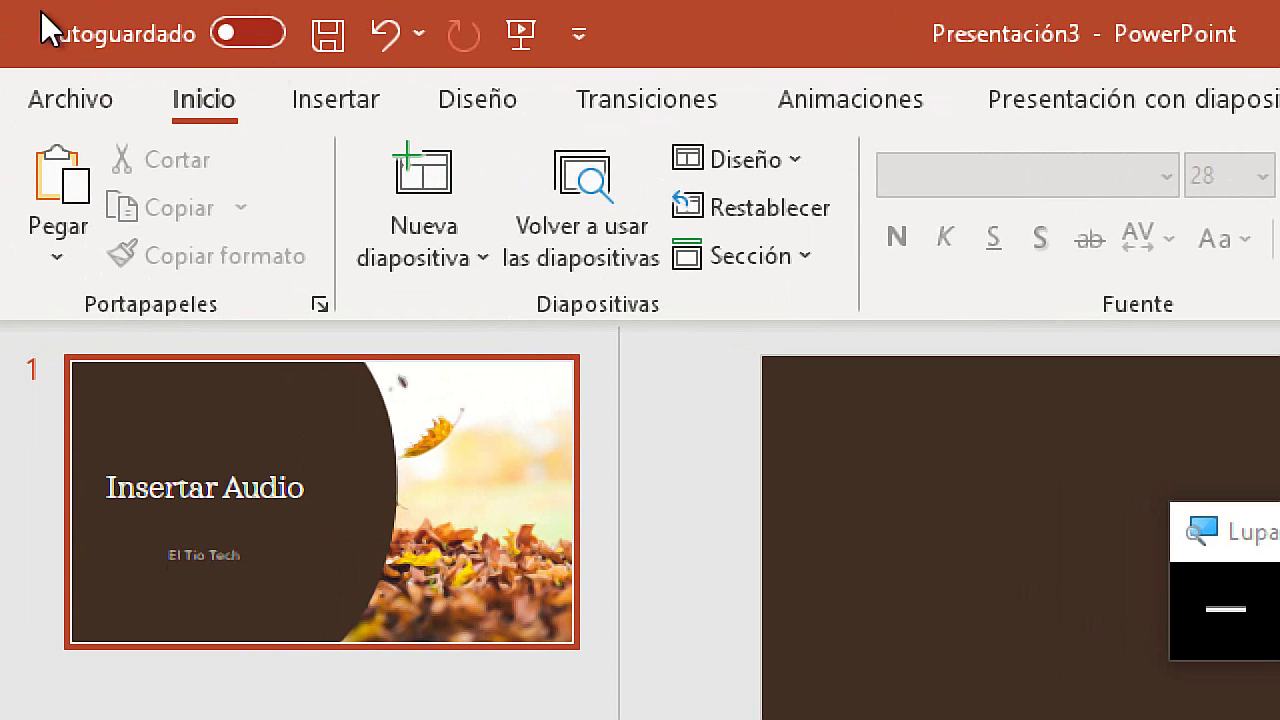
{"action": "left_click", "coordinate": [337, 102]}
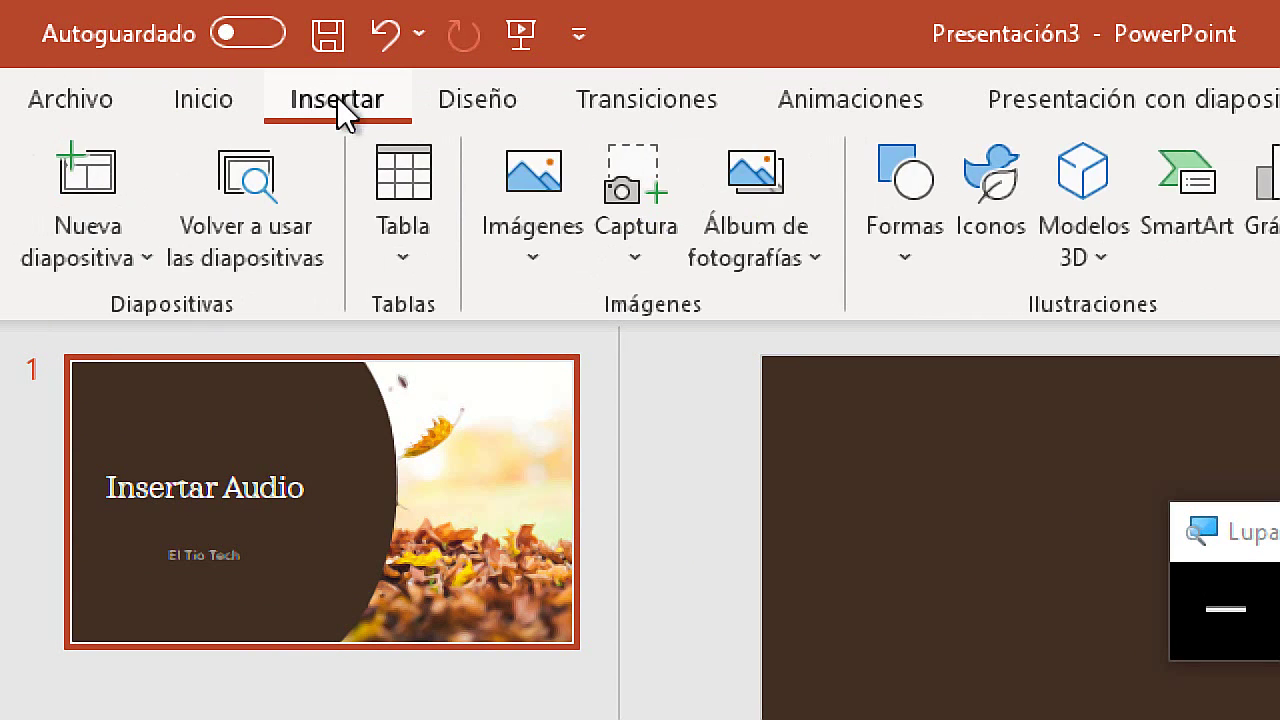
{"action": "key", "text": "super+Escape"}
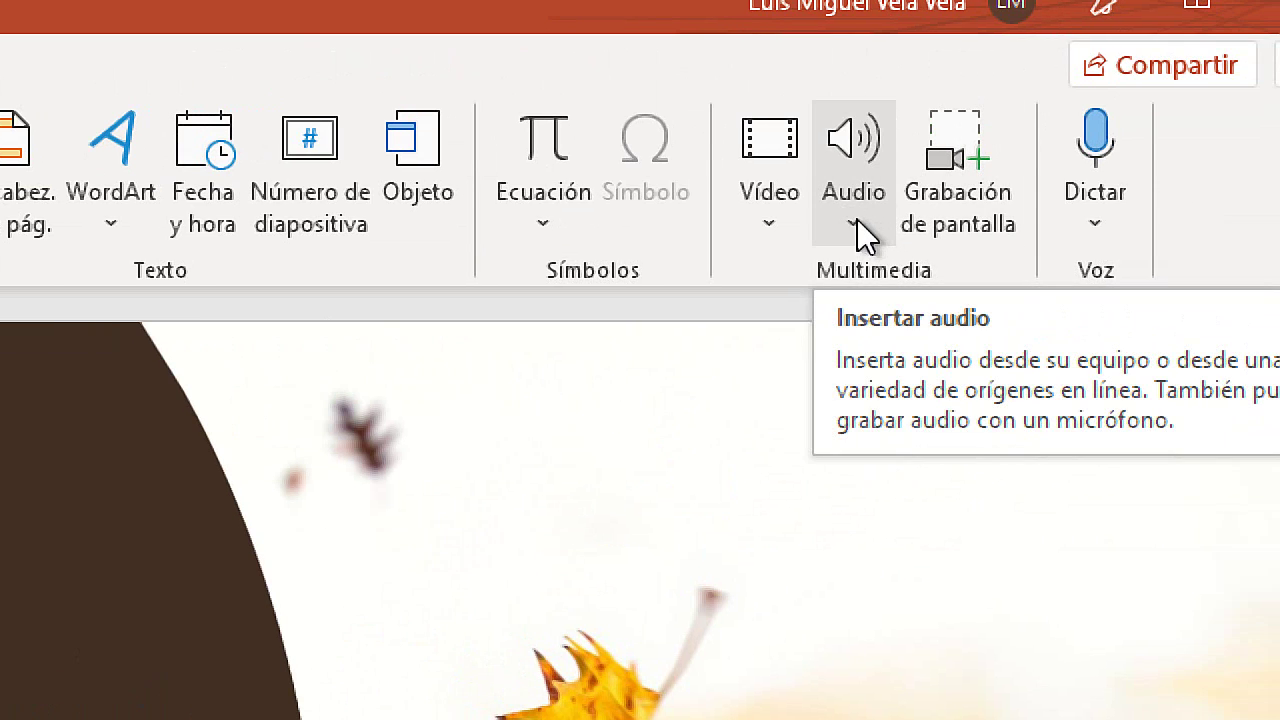
{"action": "left_click", "coordinate": [857, 225]}
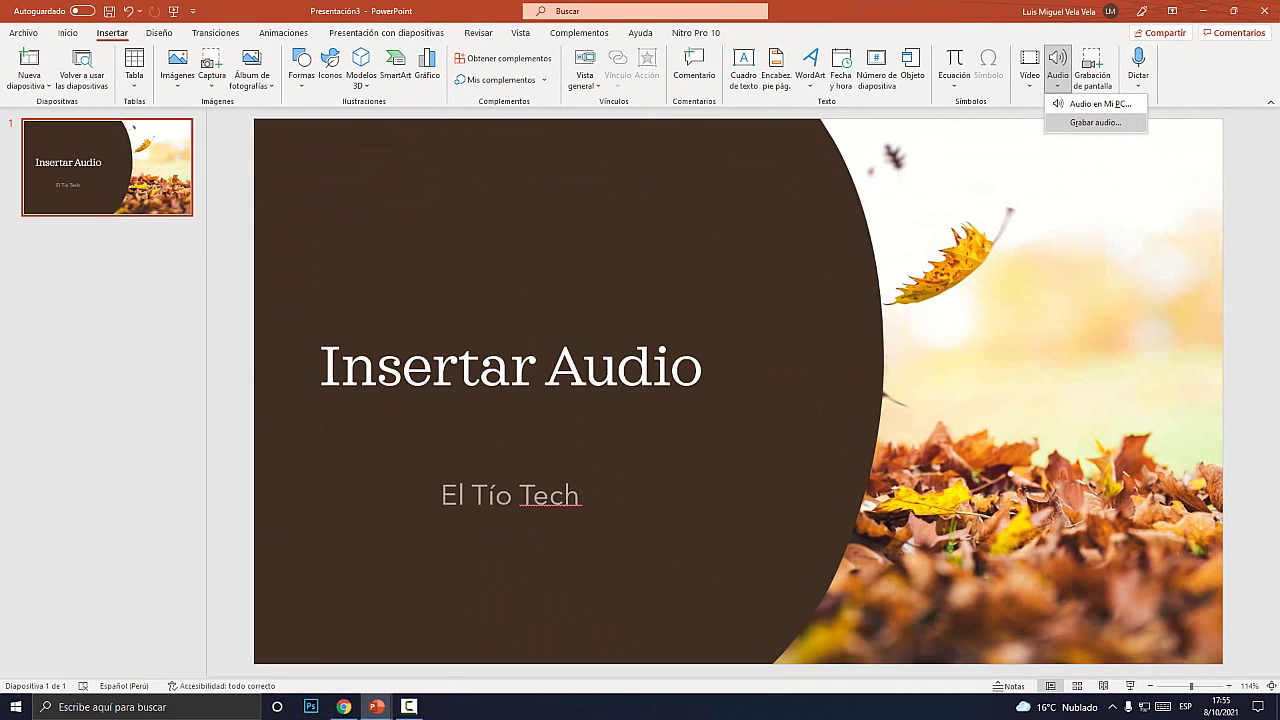
Record a new sound named 'Primer Audio' and insert it on the title slide.
{"action": "left_click", "coordinate": [1104, 123]}
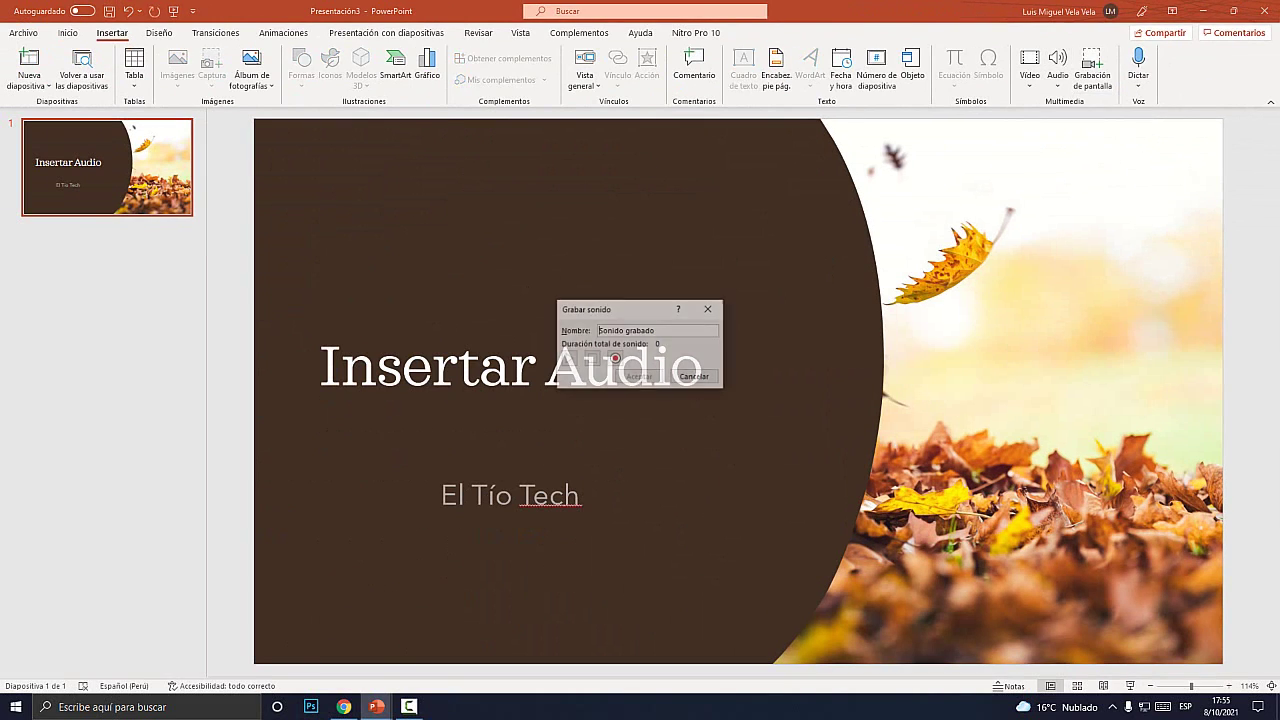
{"action": "left_click_drag", "start_coordinate": [629, 309], "coordinate": [659, 214]}
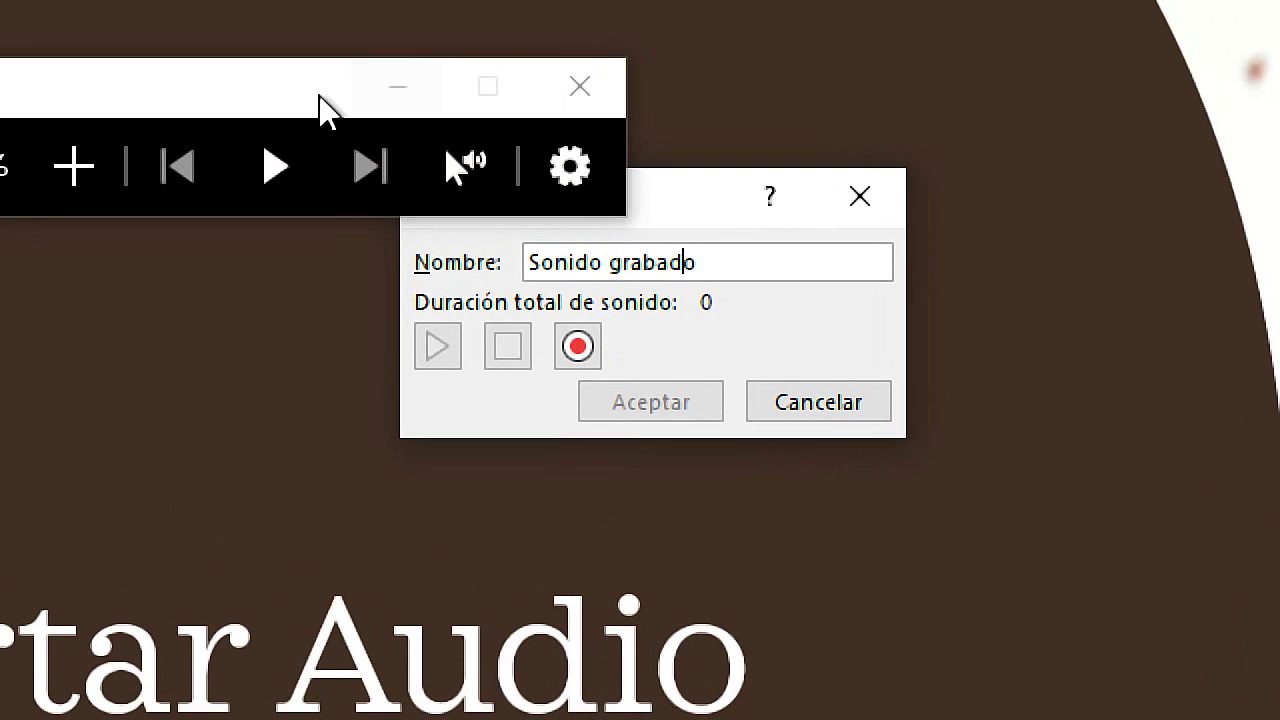
{"action": "left_click_drag", "start_coordinate": [740, 265], "coordinate": [522, 268]}
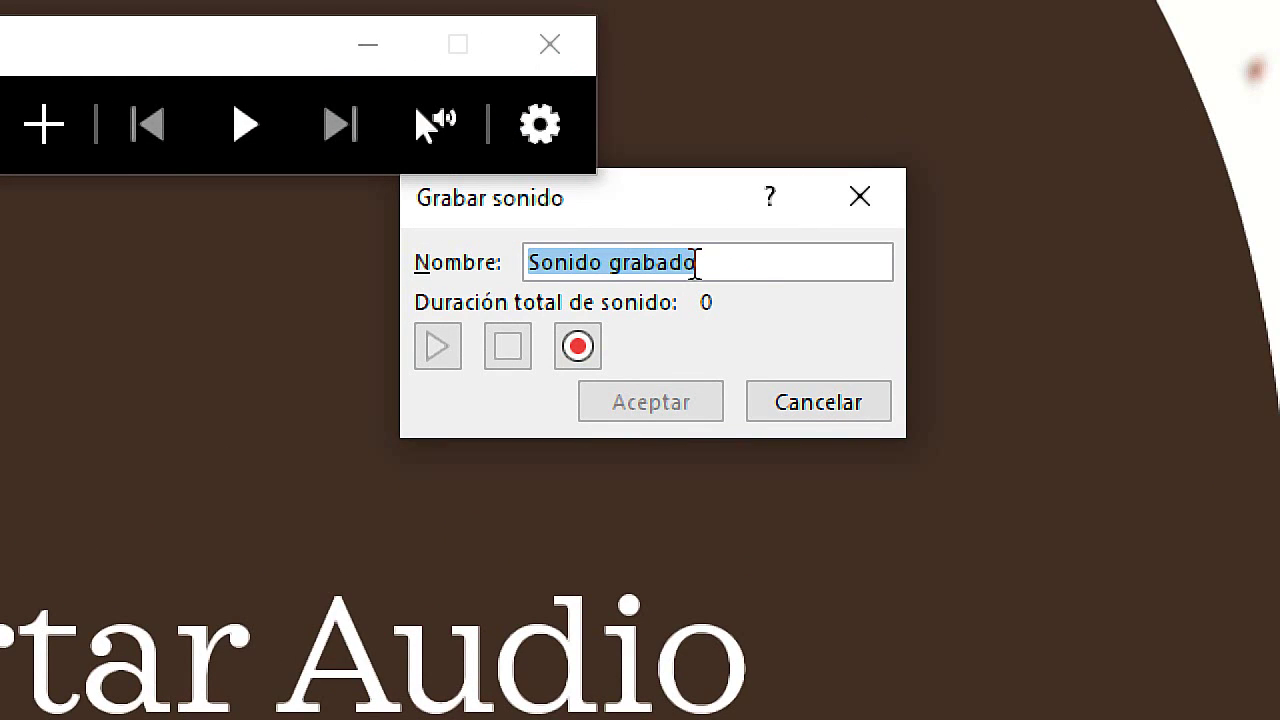
{"action": "type", "text": "Primer"}
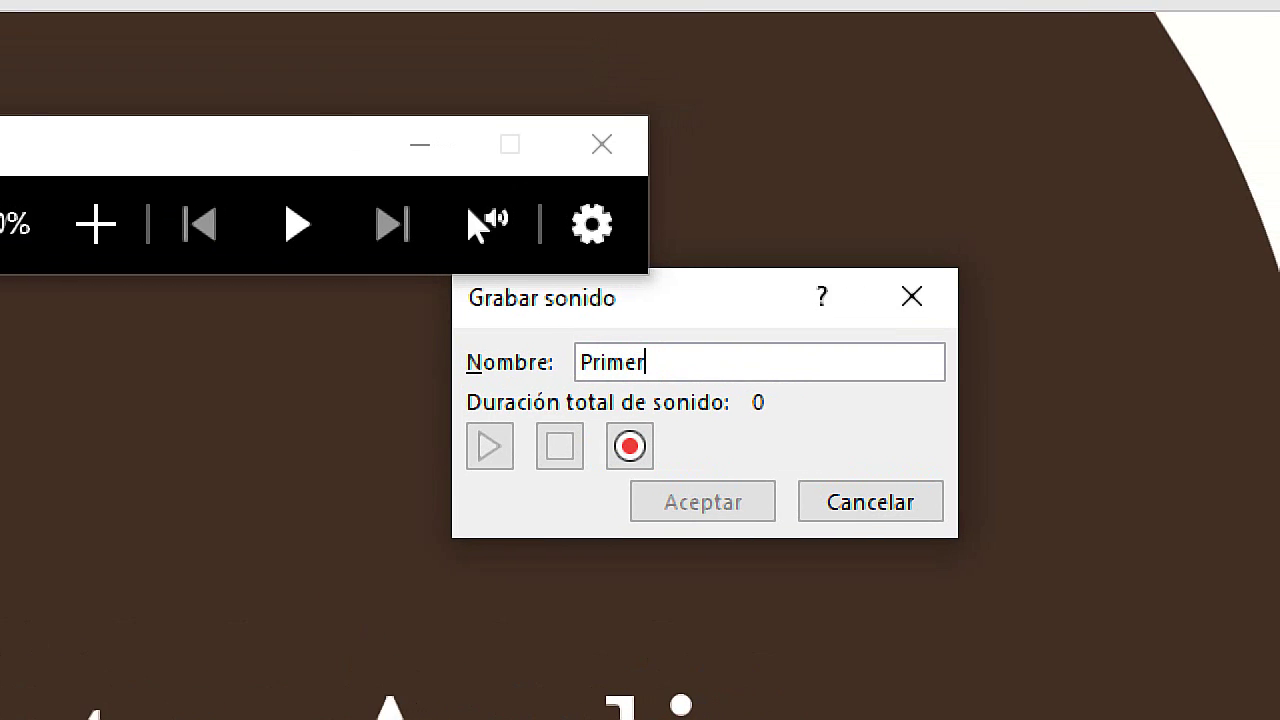
{"action": "type", "text": " Audio"}
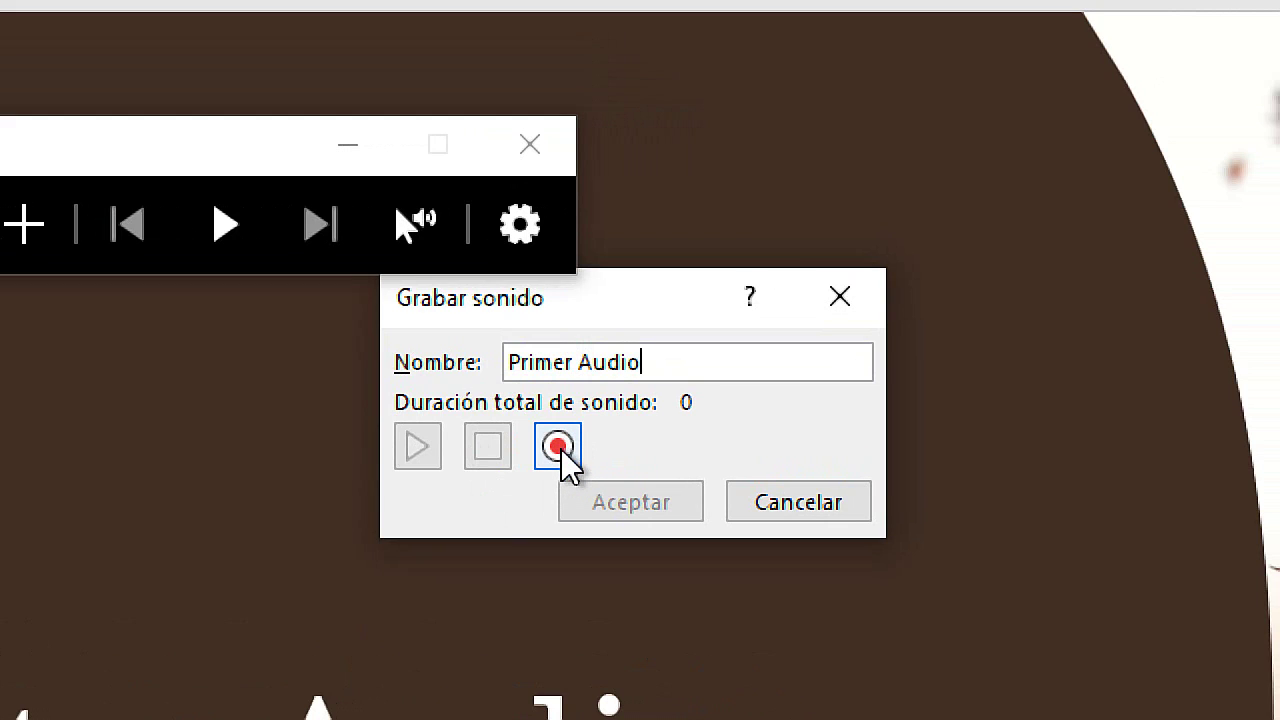
{"action": "key", "text": "super+Escape"}
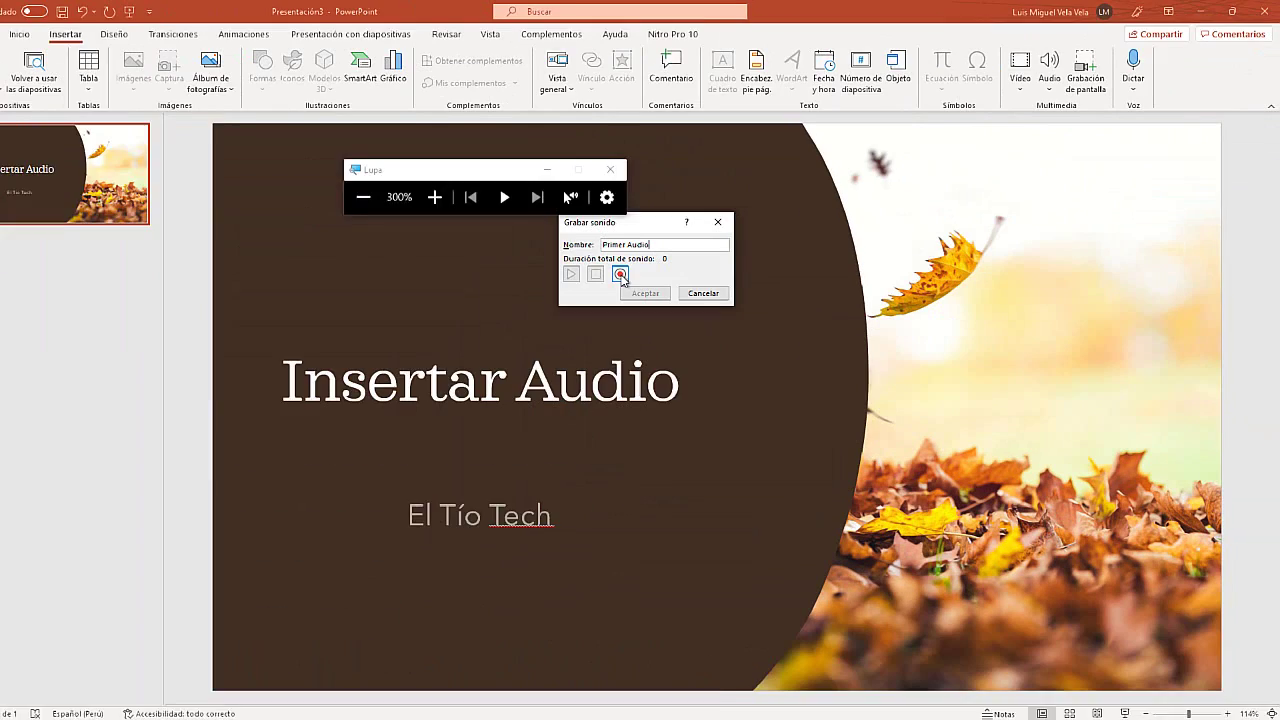
{"action": "left_click", "coordinate": [645, 264]}
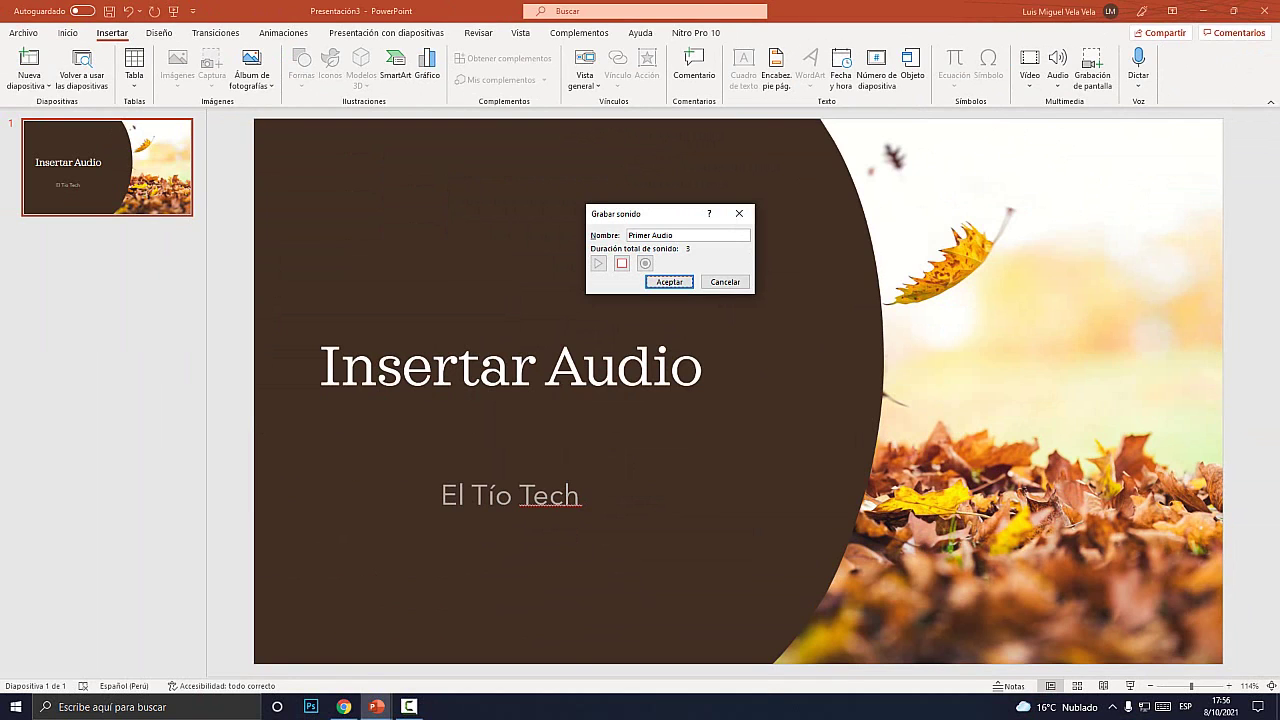
{"action": "left_click_drag", "start_coordinate": [665, 213], "coordinate": [816, 314]}
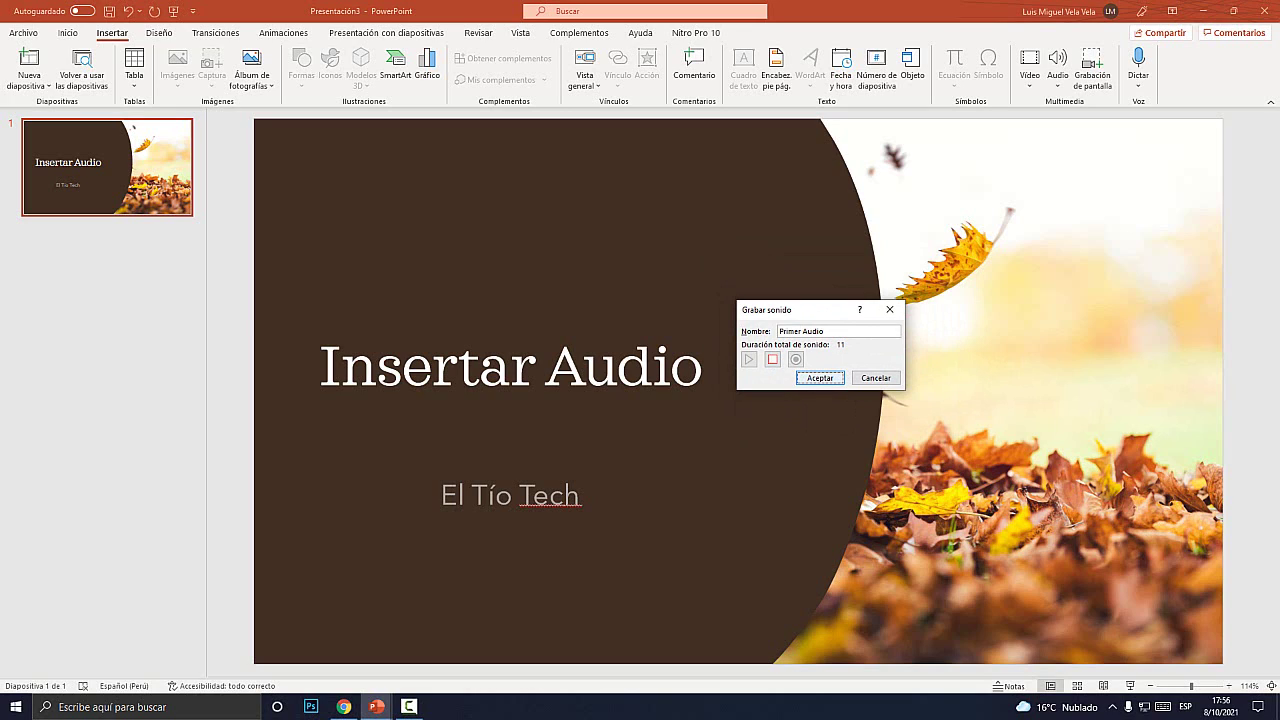
{"action": "key", "text": "Return"}
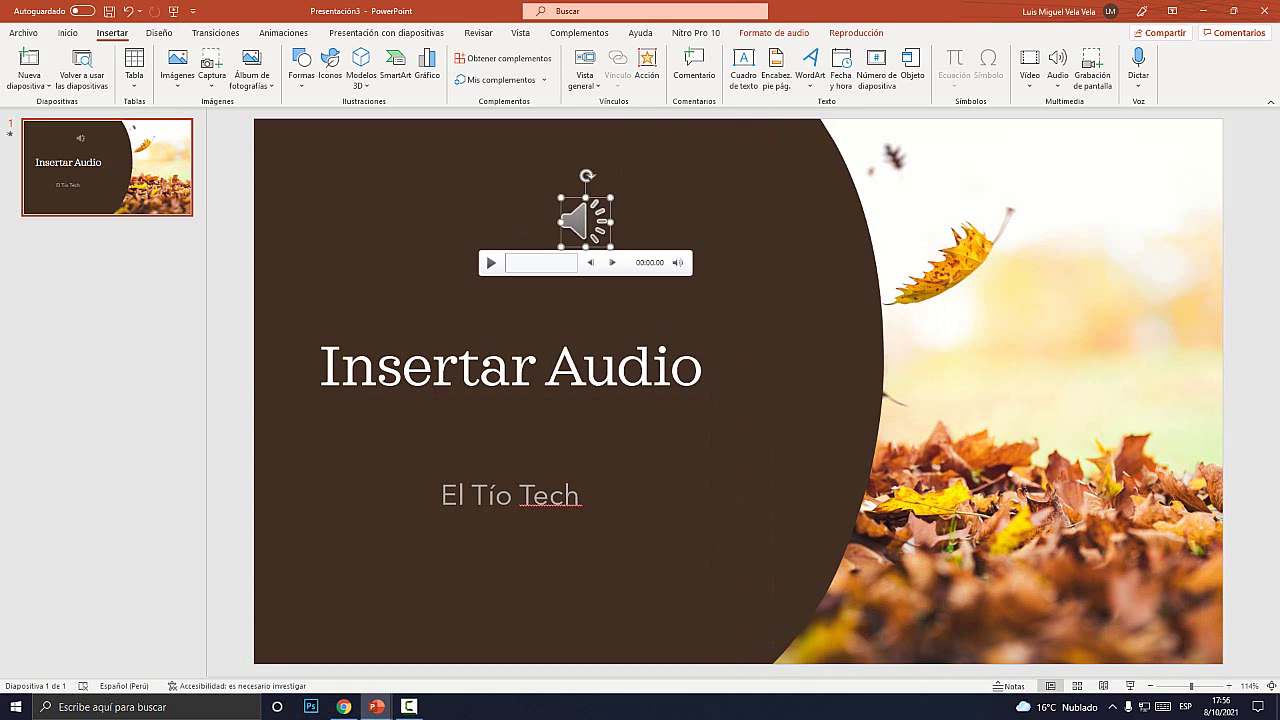
Raise the system volume to 46, then play and pause the Primer Audio recording.
{"action": "key", "text": "super+plus"}
{"action": "key", "text": "super+plus"}
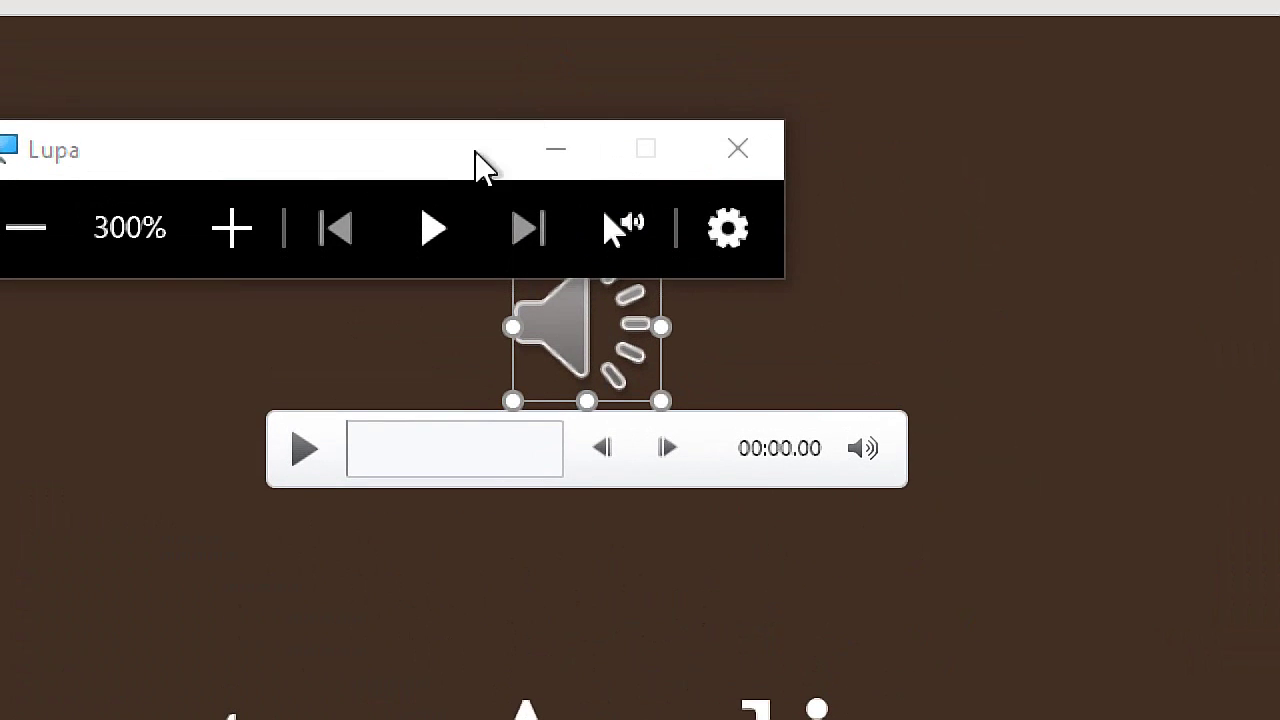
{"action": "left_click_drag", "start_coordinate": [478, 165], "coordinate": [408, 100]}
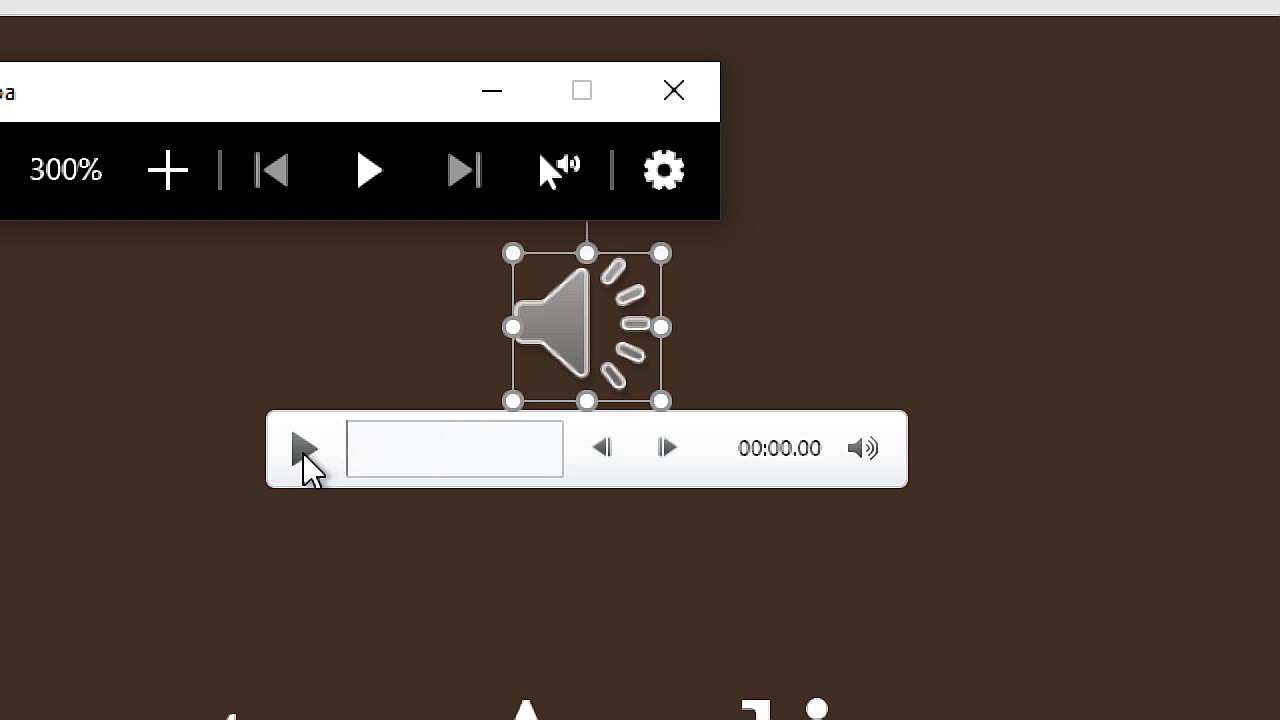
{"action": "key", "text": "super+Escape"}
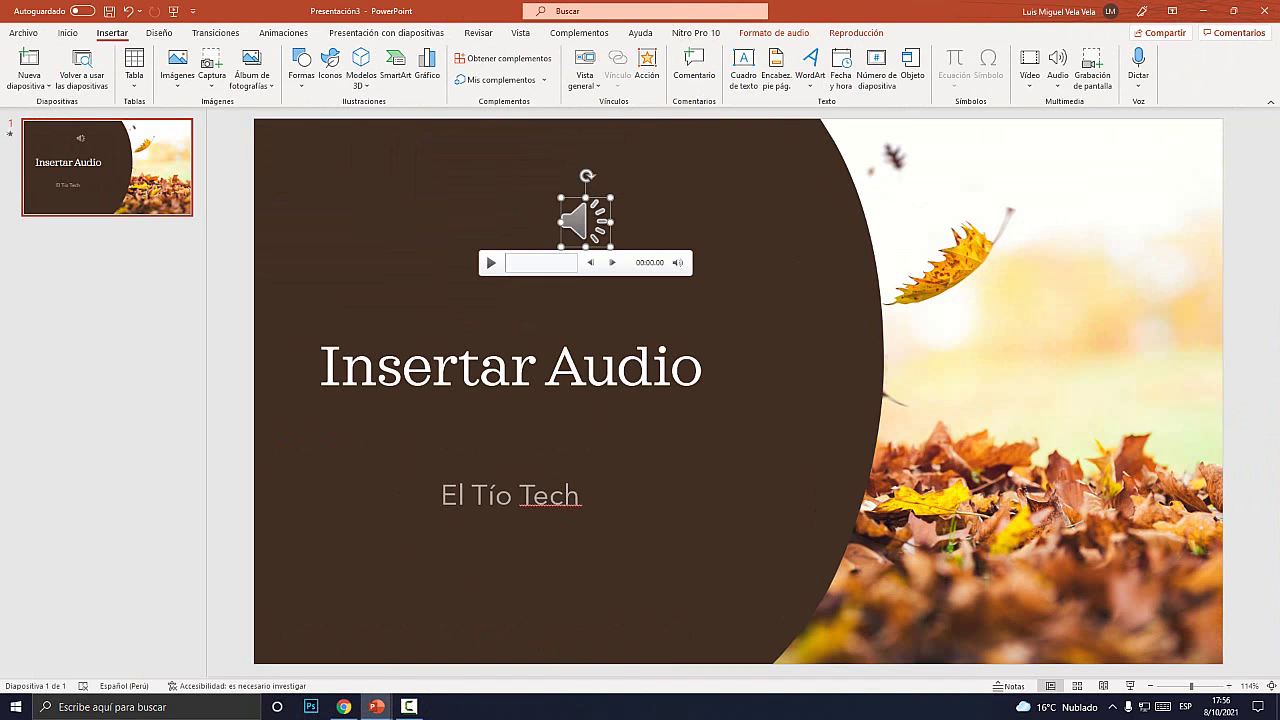
{"action": "left_click", "coordinate": [1112, 706]}
{"action": "left_click", "coordinate": [1144, 685]}
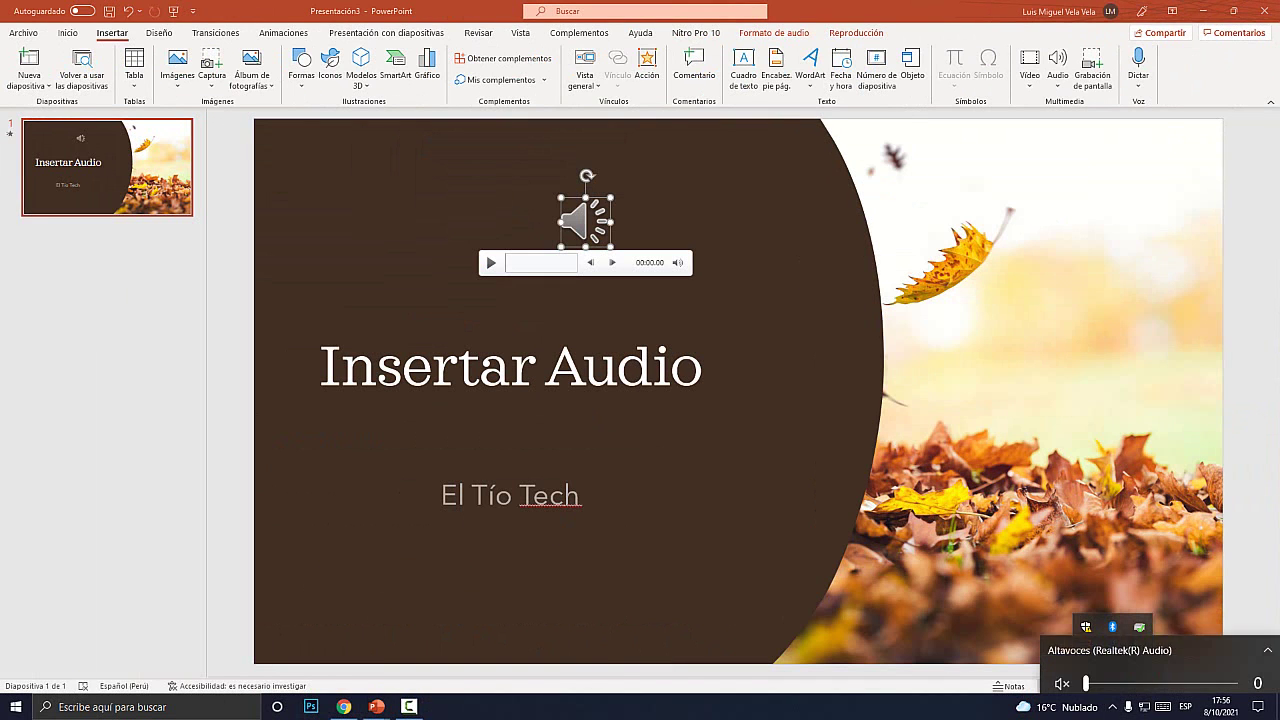
{"action": "left_click", "coordinate": [1155, 675]}
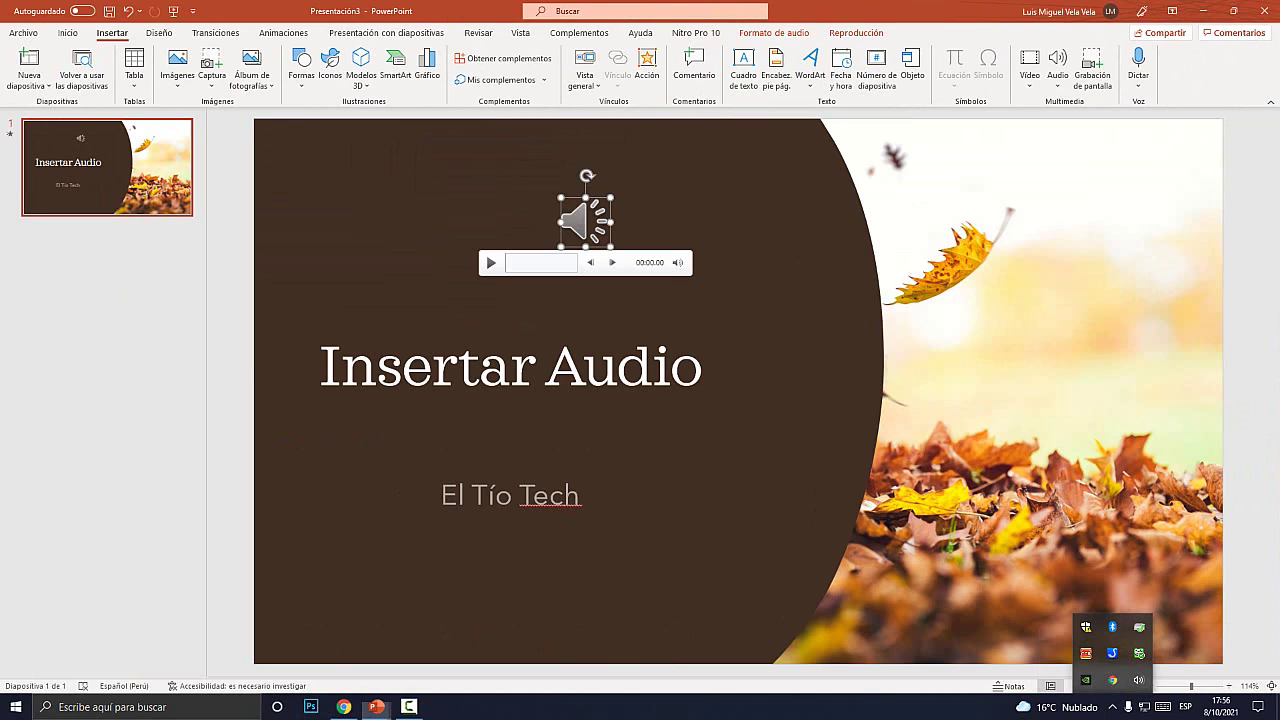
{"action": "left_click", "coordinate": [490, 263]}
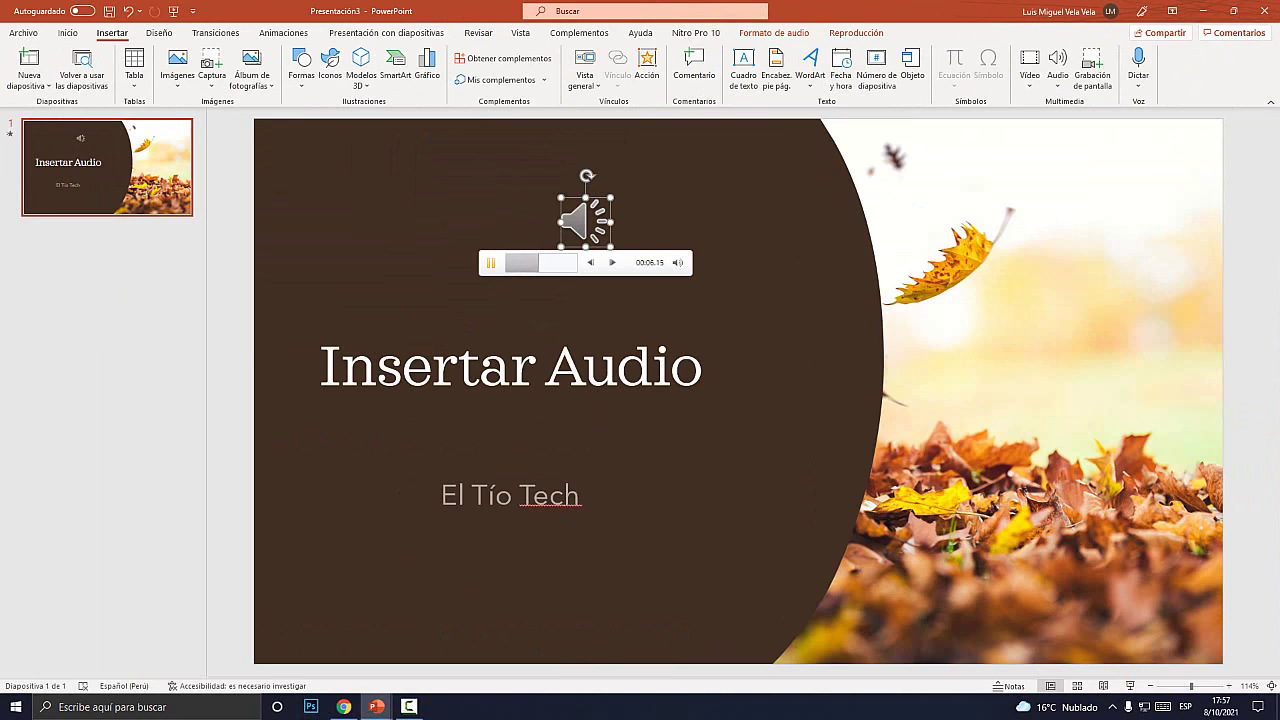
{"action": "key", "text": "alt+p"}
Mute the speakers and nudge the sound icon above the 'Insertar Audio' title.
{"action": "left_click", "coordinate": [1113, 707]}
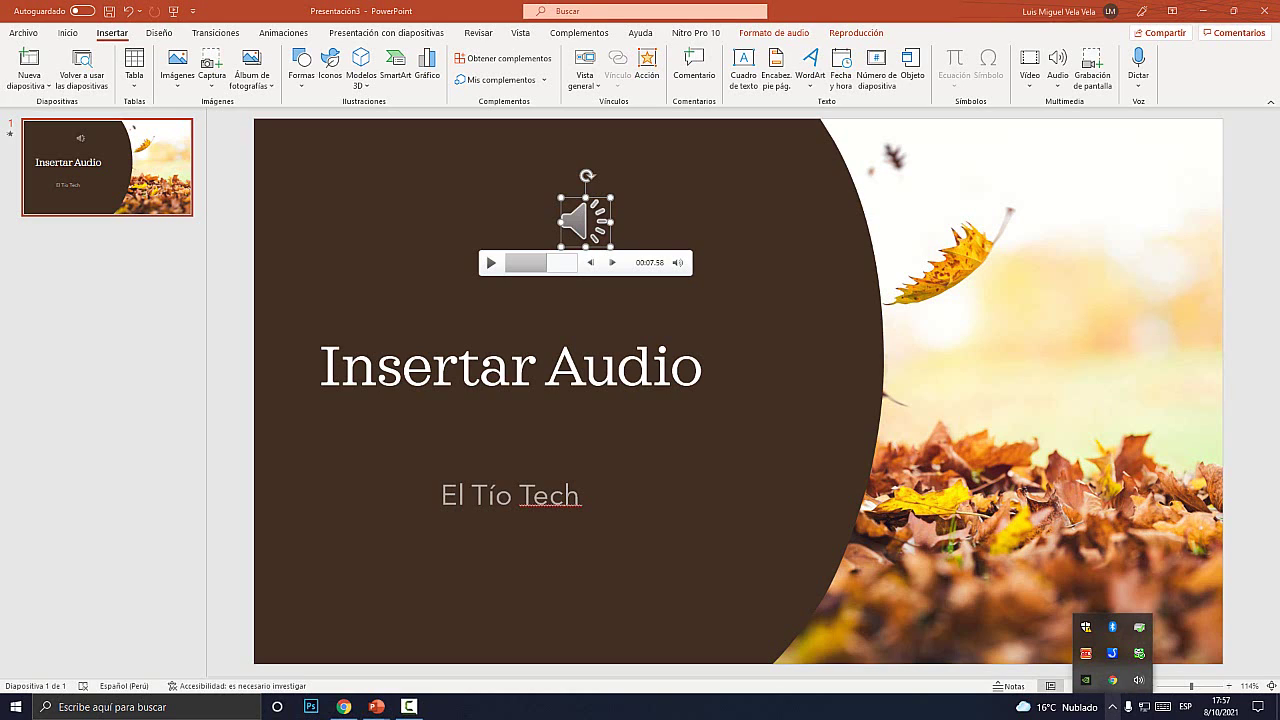
{"action": "left_click", "coordinate": [1138, 680]}
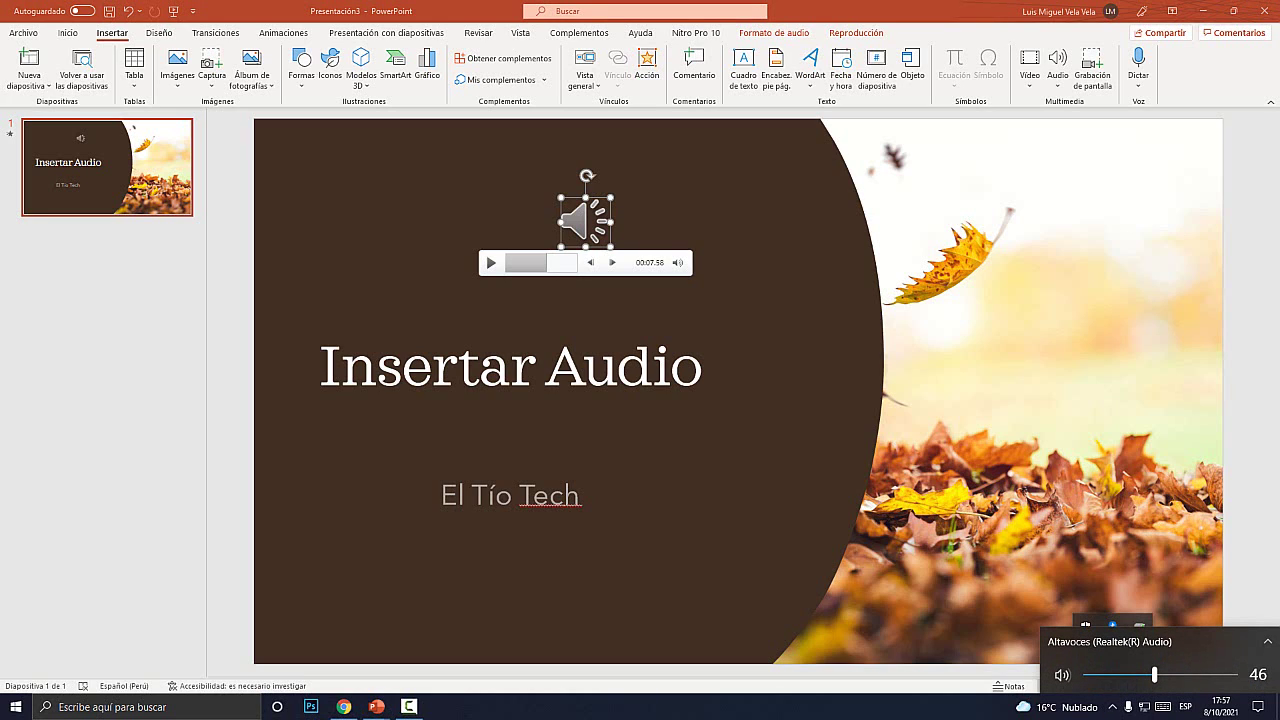
{"action": "left_click_drag", "start_coordinate": [1154, 675], "coordinate": [1085, 675]}
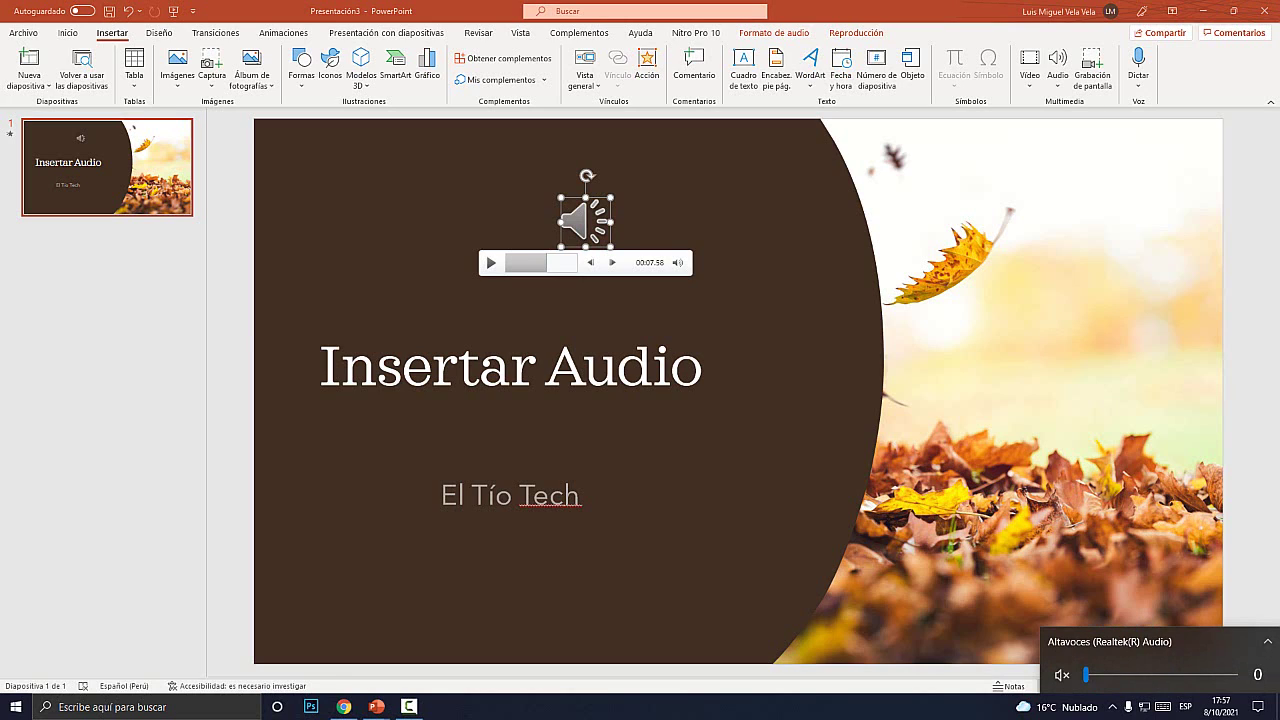
{"action": "key", "text": "Escape"}
{"action": "mouse_move", "coordinate": [585, 220]}
{"action": "left_mouse_down"}
{"action": "mouse_move", "coordinate": [660, 269]}
{"action": "mouse_move", "coordinate": [600, 246]}
{"action": "mouse_move", "coordinate": [576, 204]}
{"action": "mouse_move", "coordinate": [568, 216]}
{"action": "left_mouse_up"}
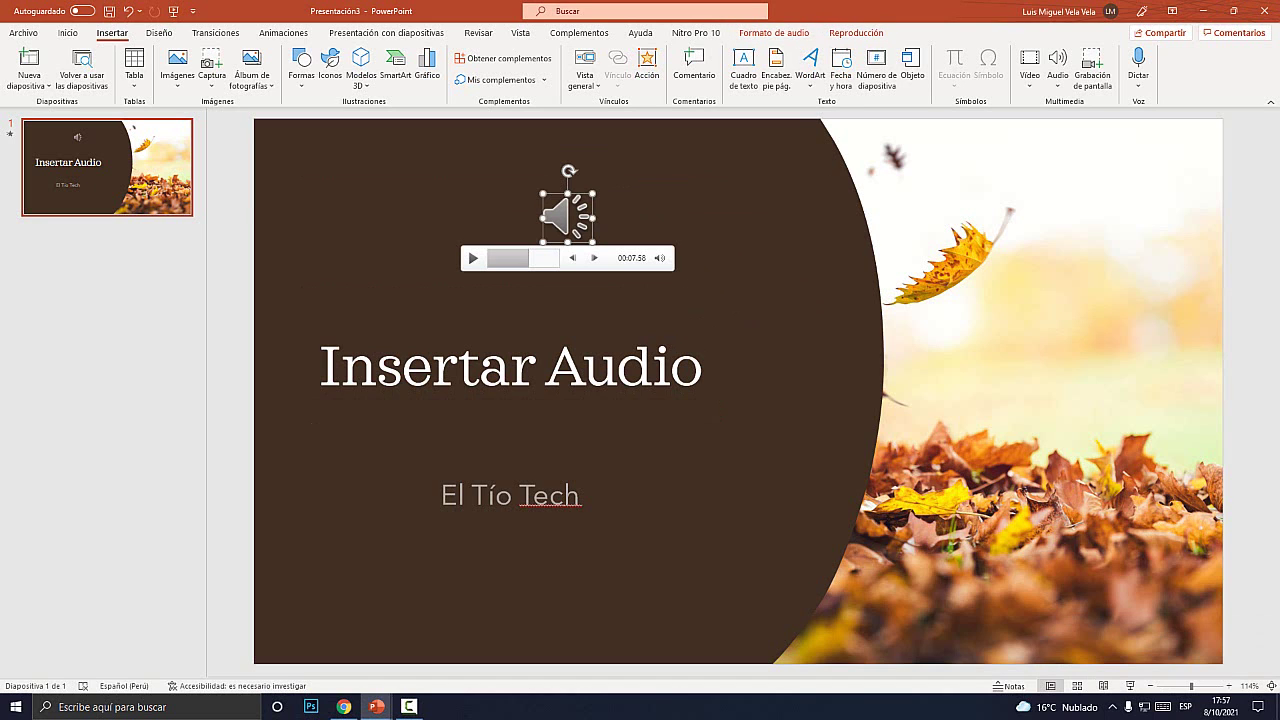
{"action": "key", "text": "super+plus"}
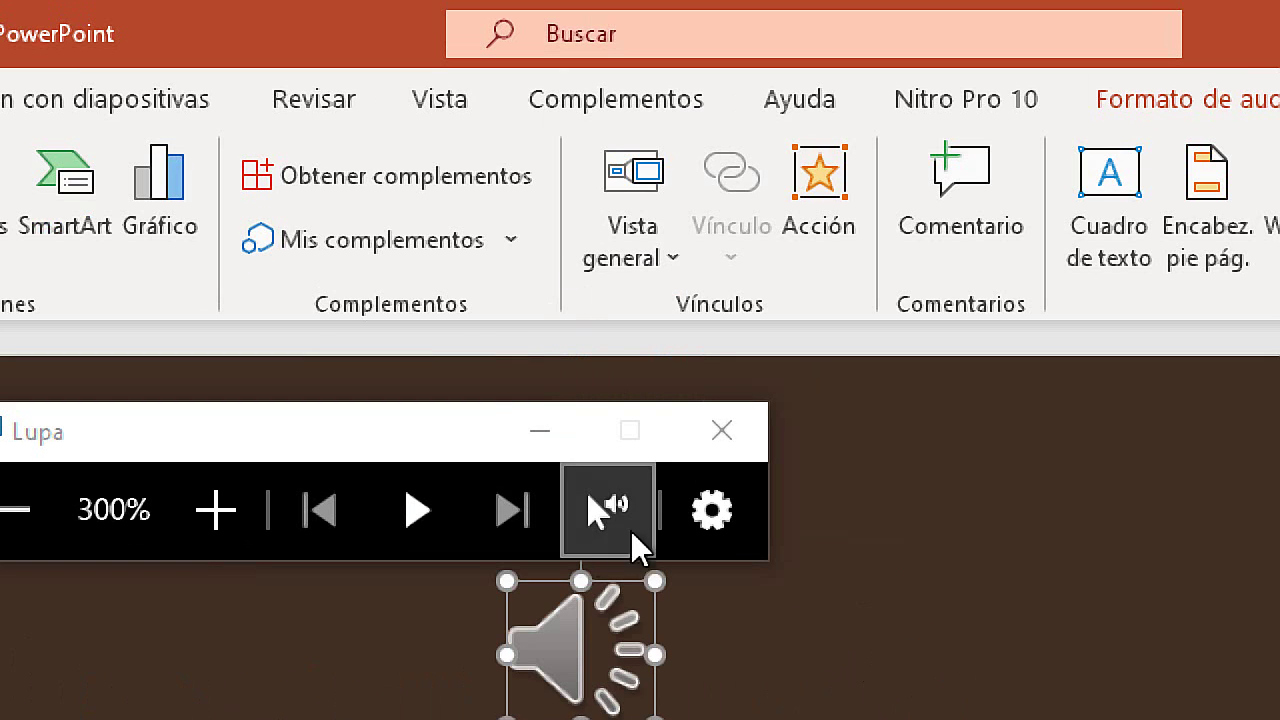
{"action": "key", "text": "super+Escape"}
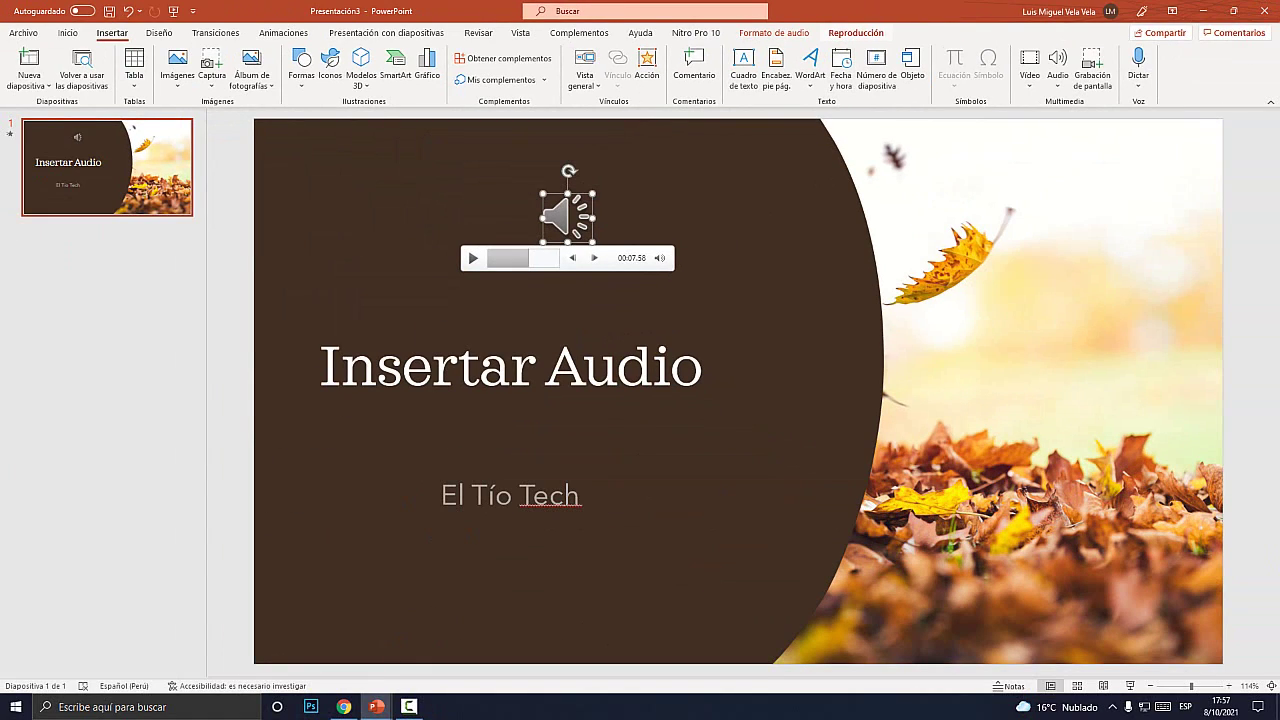
On the Reproducción tab, preview the Primer Audio clip and pause it.
{"action": "key", "text": "super+plus"}
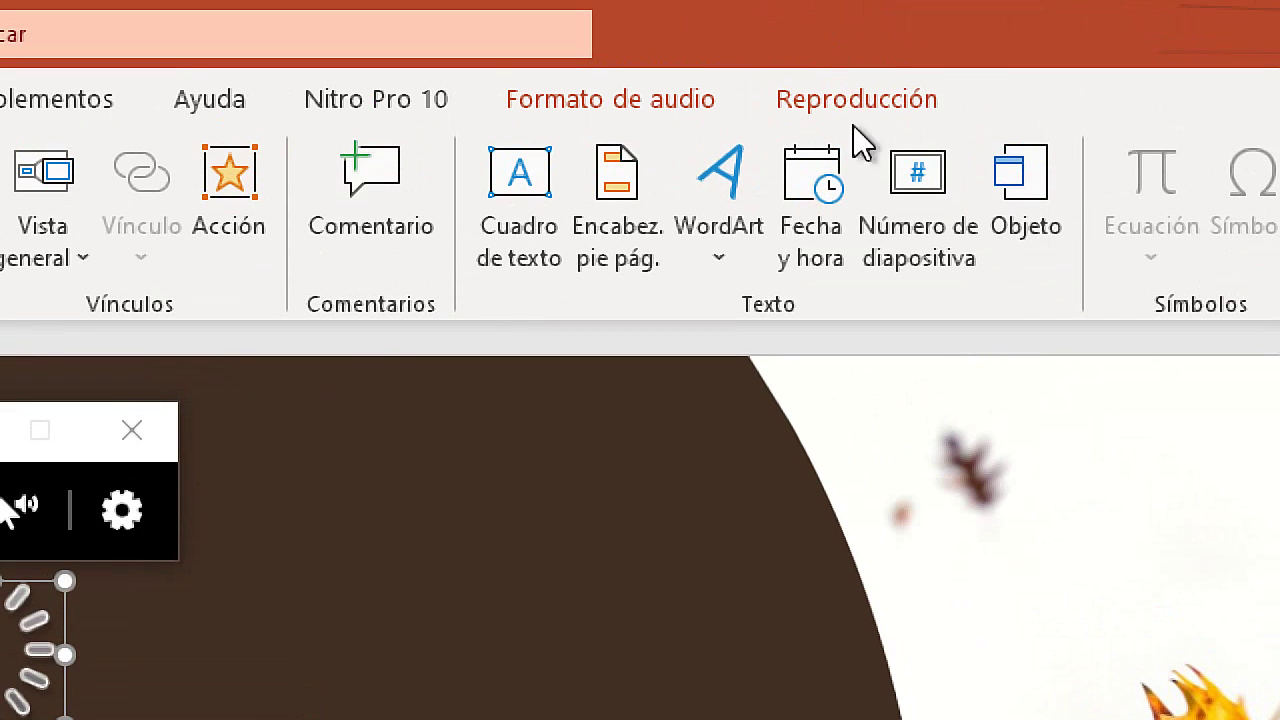
{"action": "left_click", "coordinate": [890, 100]}
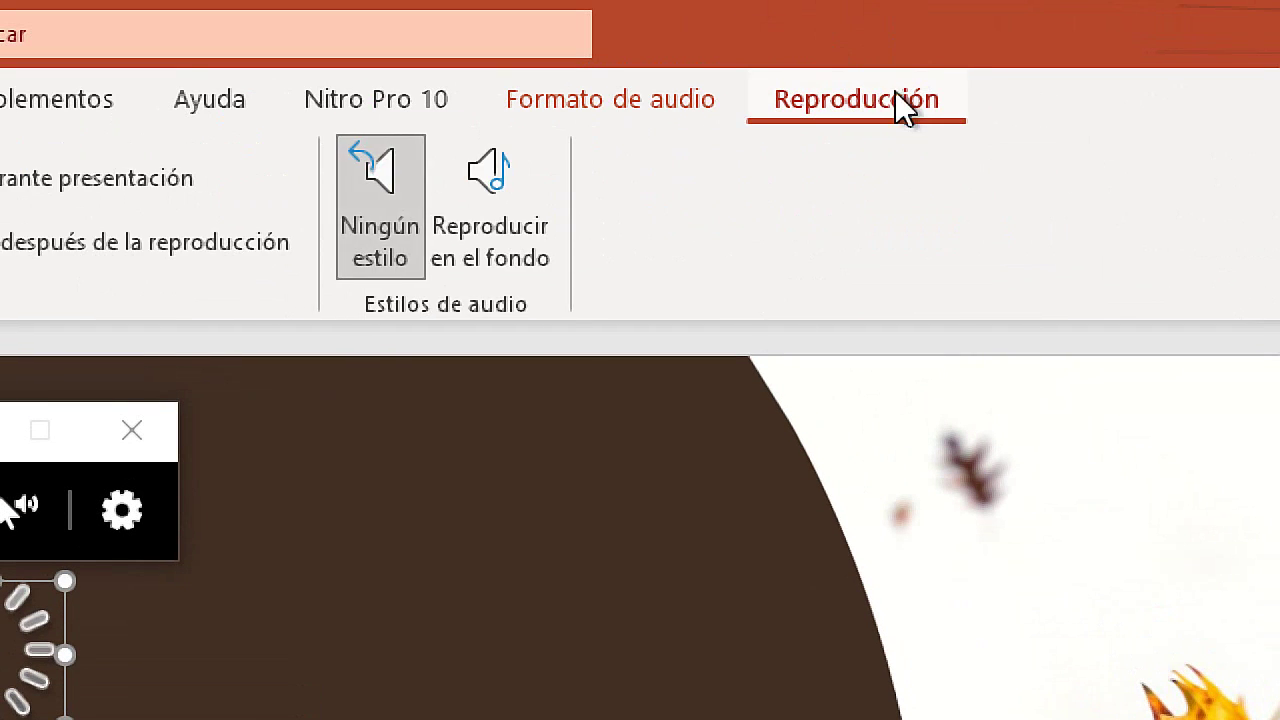
{"action": "key", "text": "super+Escape"}
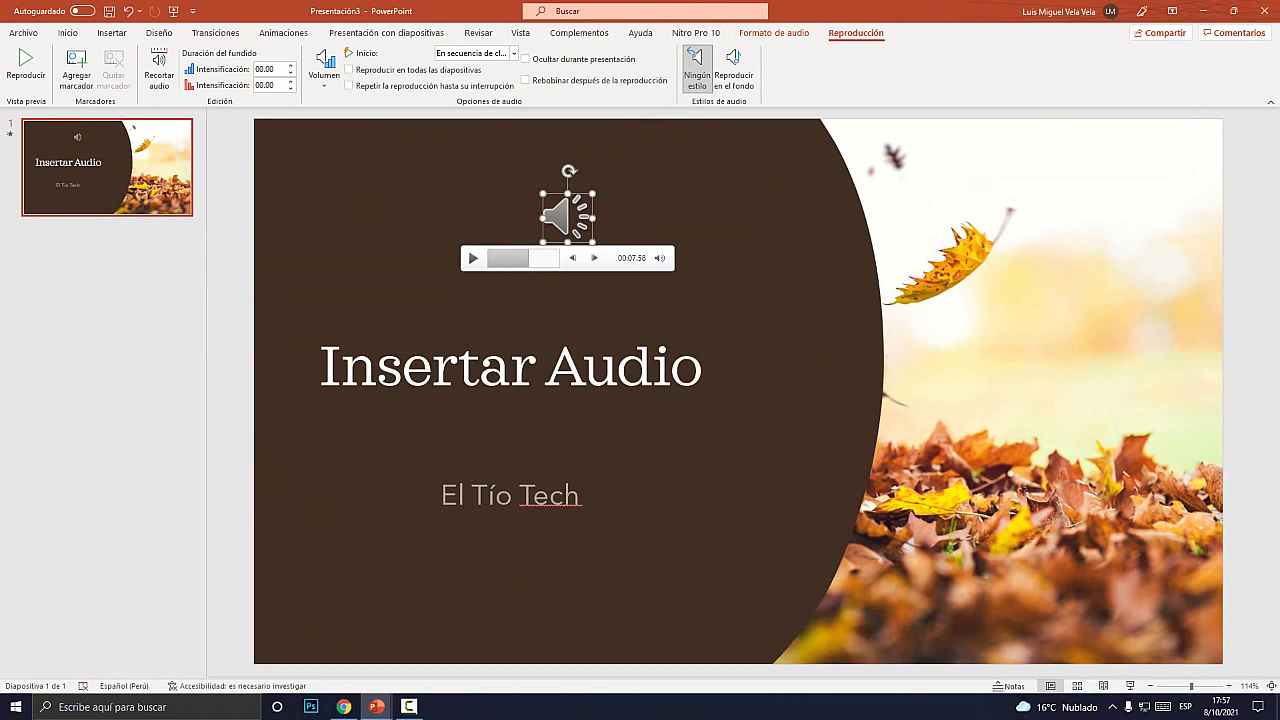
{"action": "key", "text": "super+plus"}
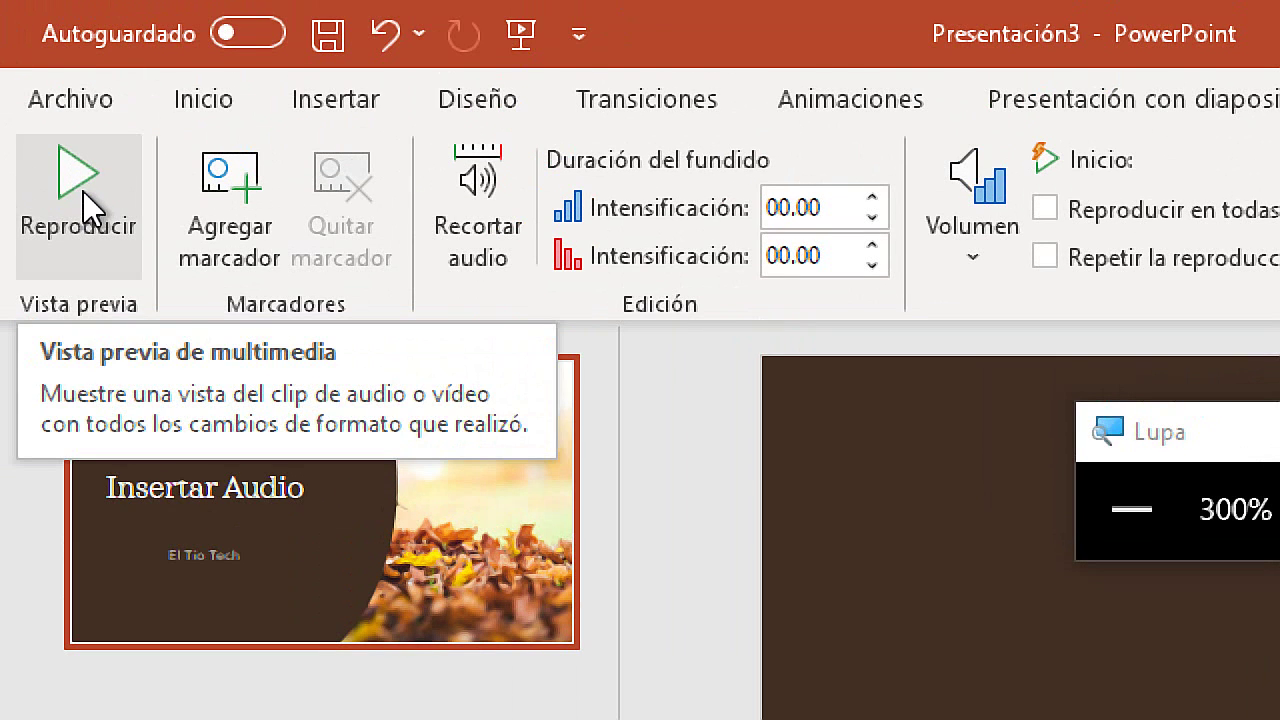
{"action": "left_click", "coordinate": [85, 191]}
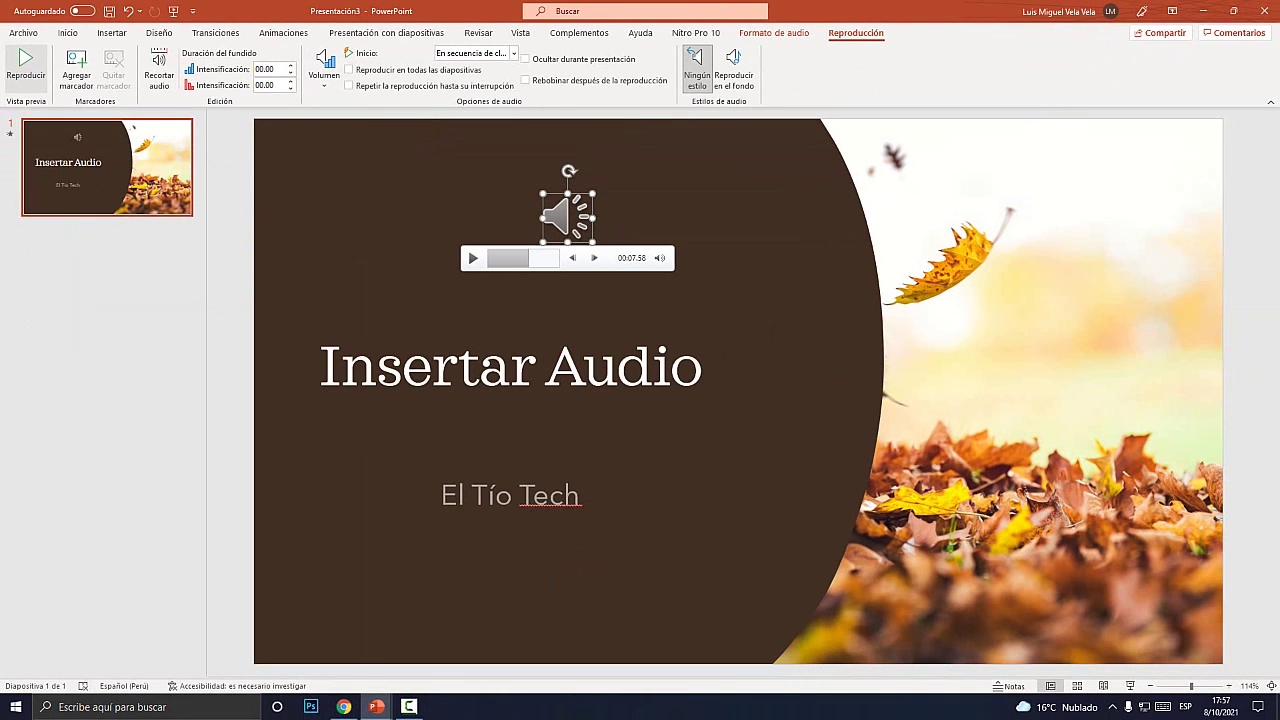
{"action": "left_click", "coordinate": [40, 95]}
{"action": "key", "text": "alt+p"}
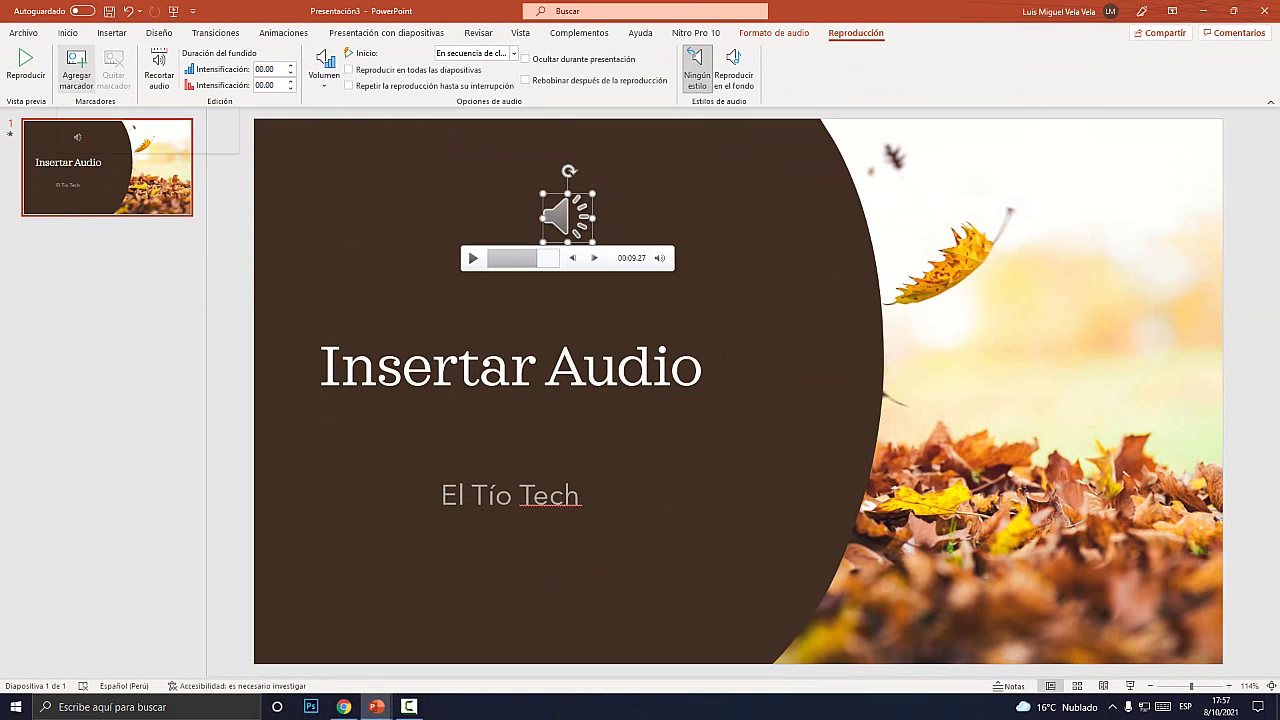
Move the playhead to about five seconds and add bookmark Marcador 1 at 00:04.68.
{"action": "key", "text": "super+plus"}
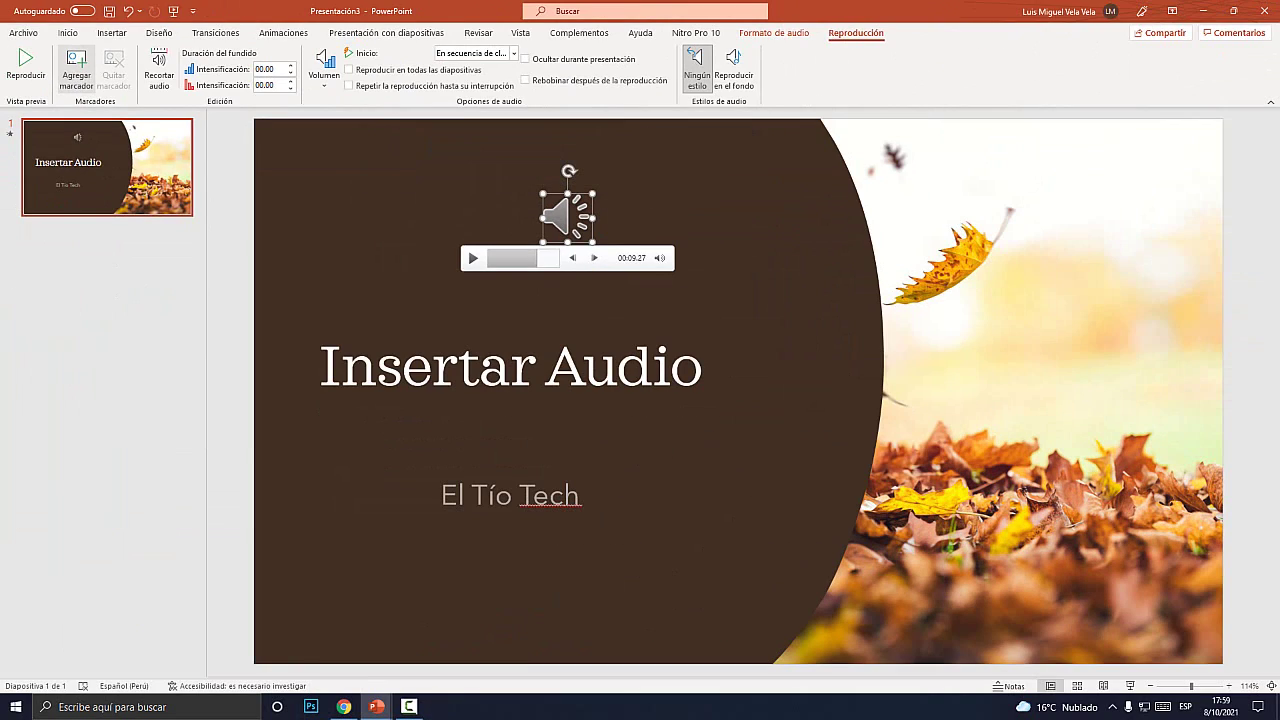
{"action": "left_click", "coordinate": [219, 217]}
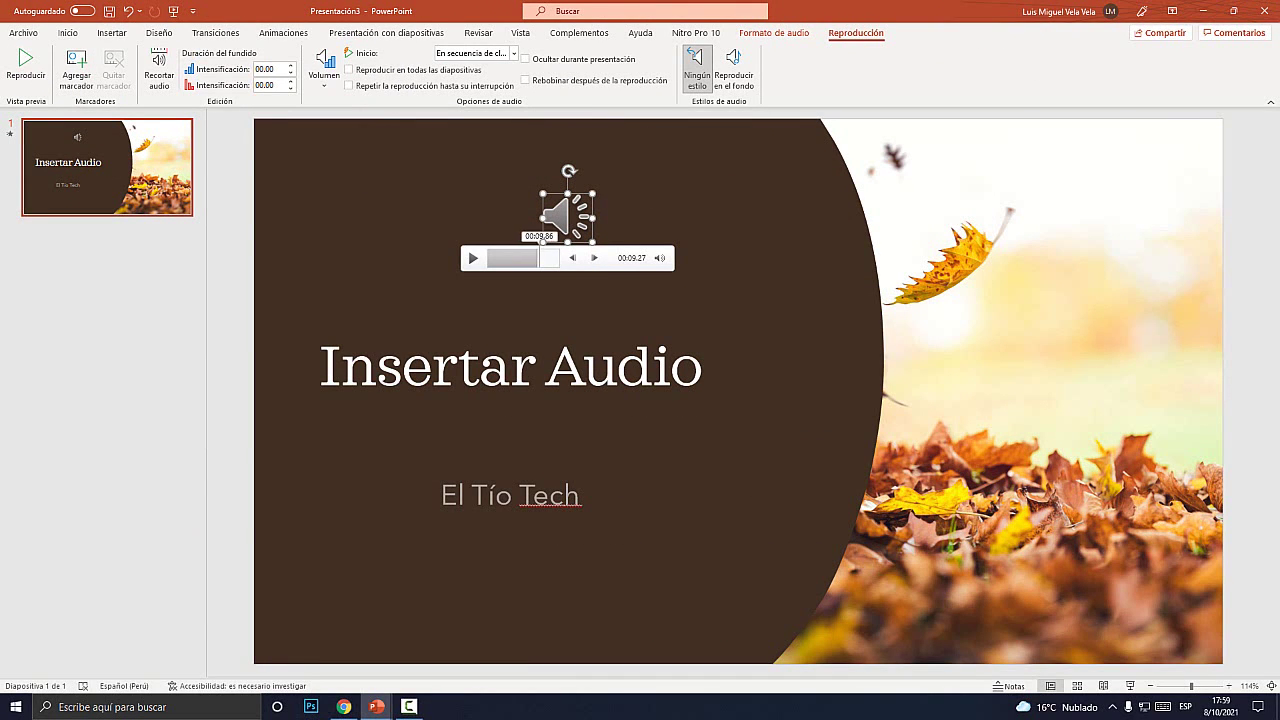
{"action": "left_click", "coordinate": [515, 258]}
{"action": "left_click", "coordinate": [516, 258]}
{"action": "key", "text": "super+plus"}
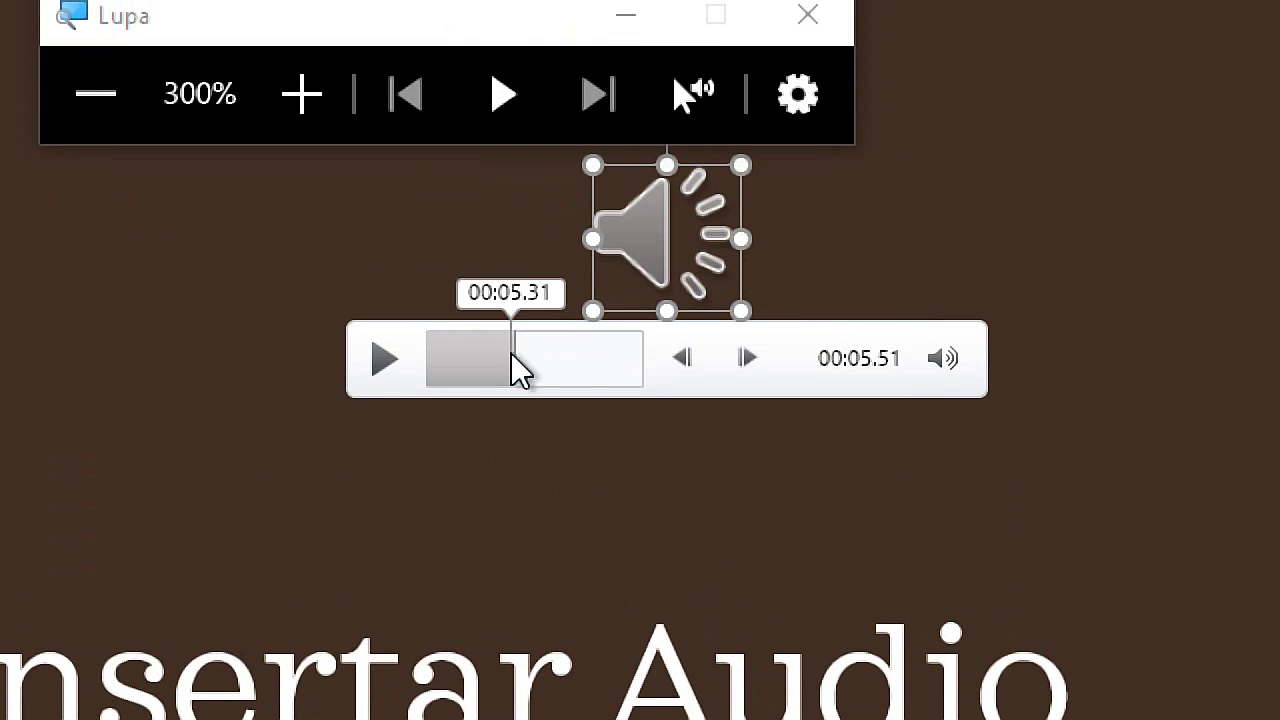
{"action": "left_click_drag", "start_coordinate": [514, 354], "coordinate": [510, 354]}
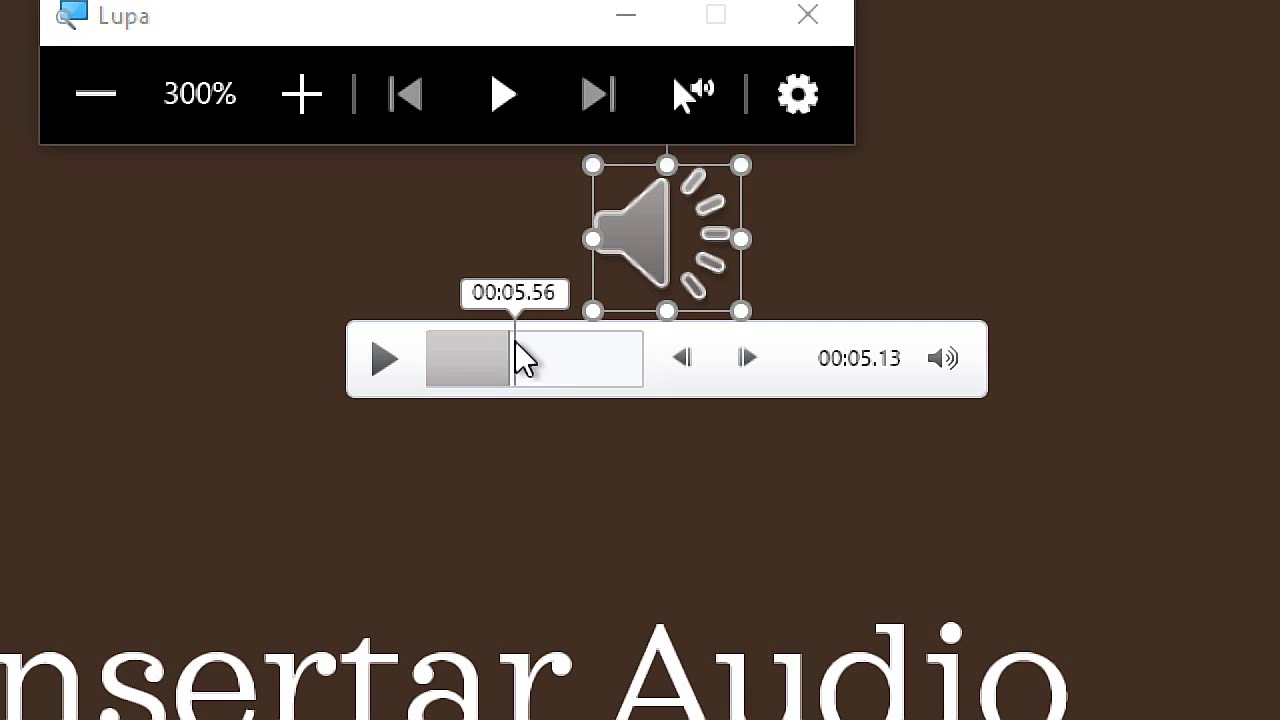
{"action": "key", "text": "super+Escape"}
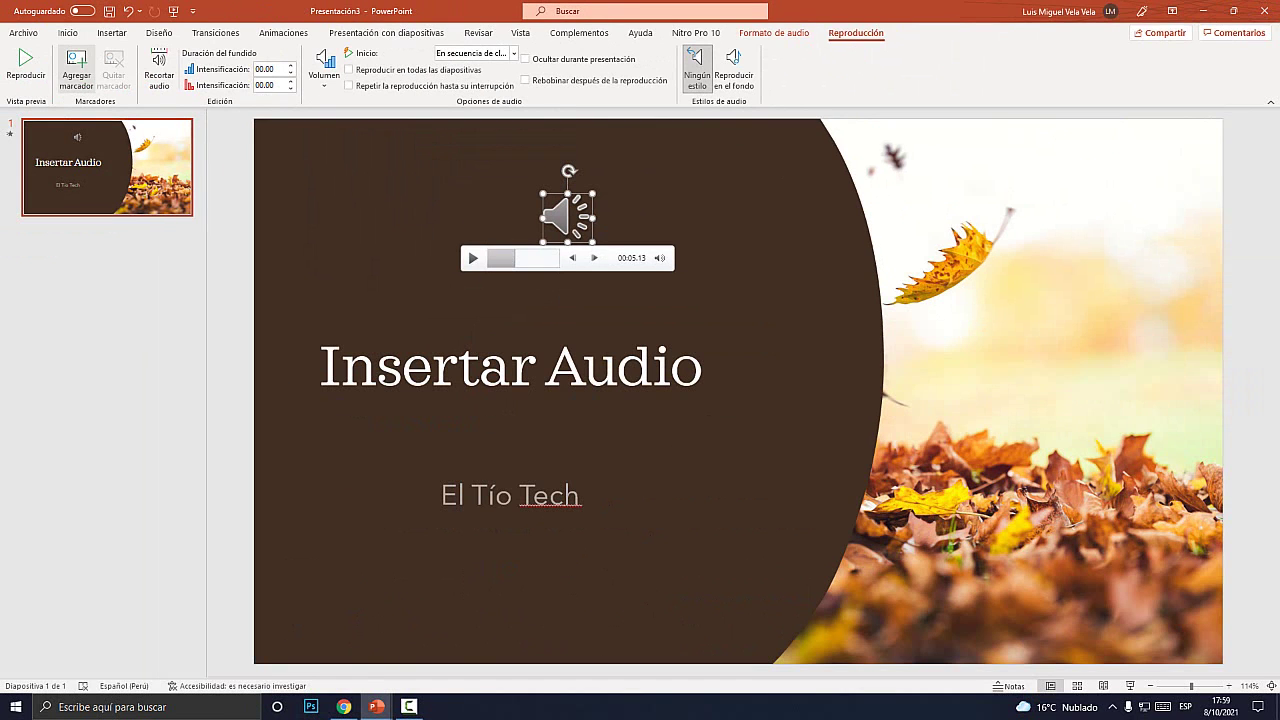
{"action": "key", "text": "super+plus"}
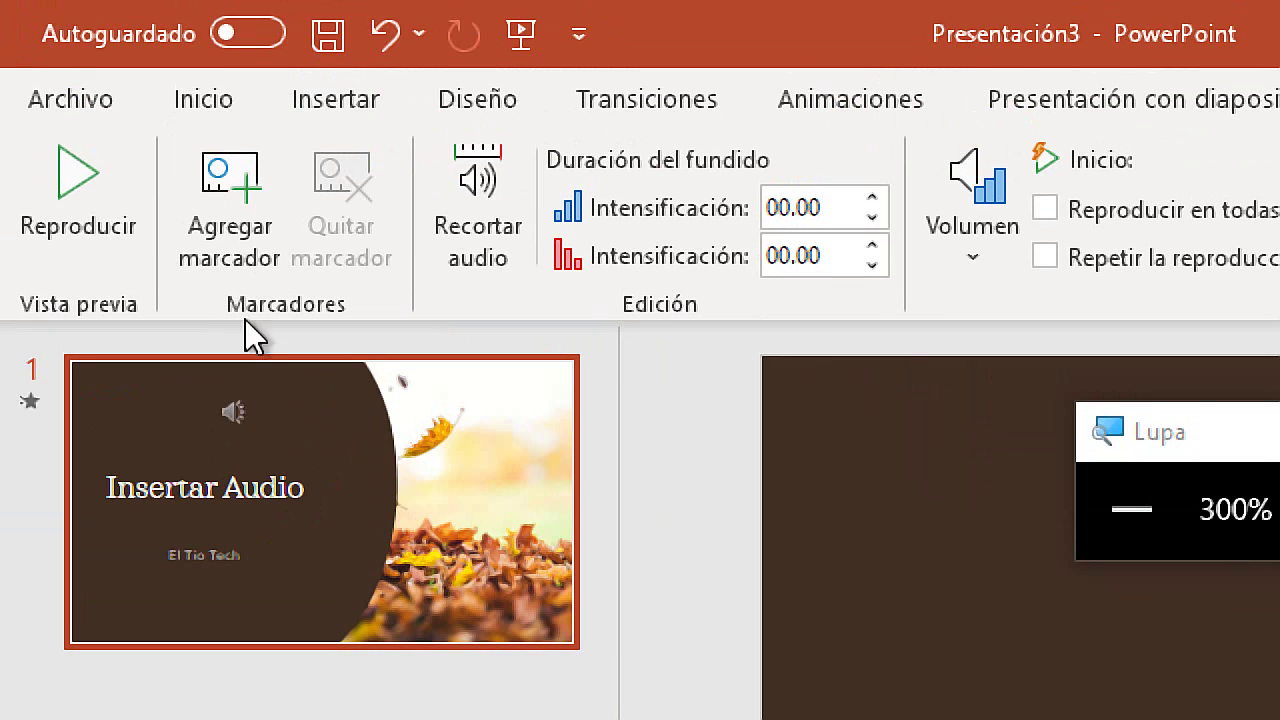
{"action": "left_click", "coordinate": [233, 185]}
{"action": "key", "text": "super+Escape"}
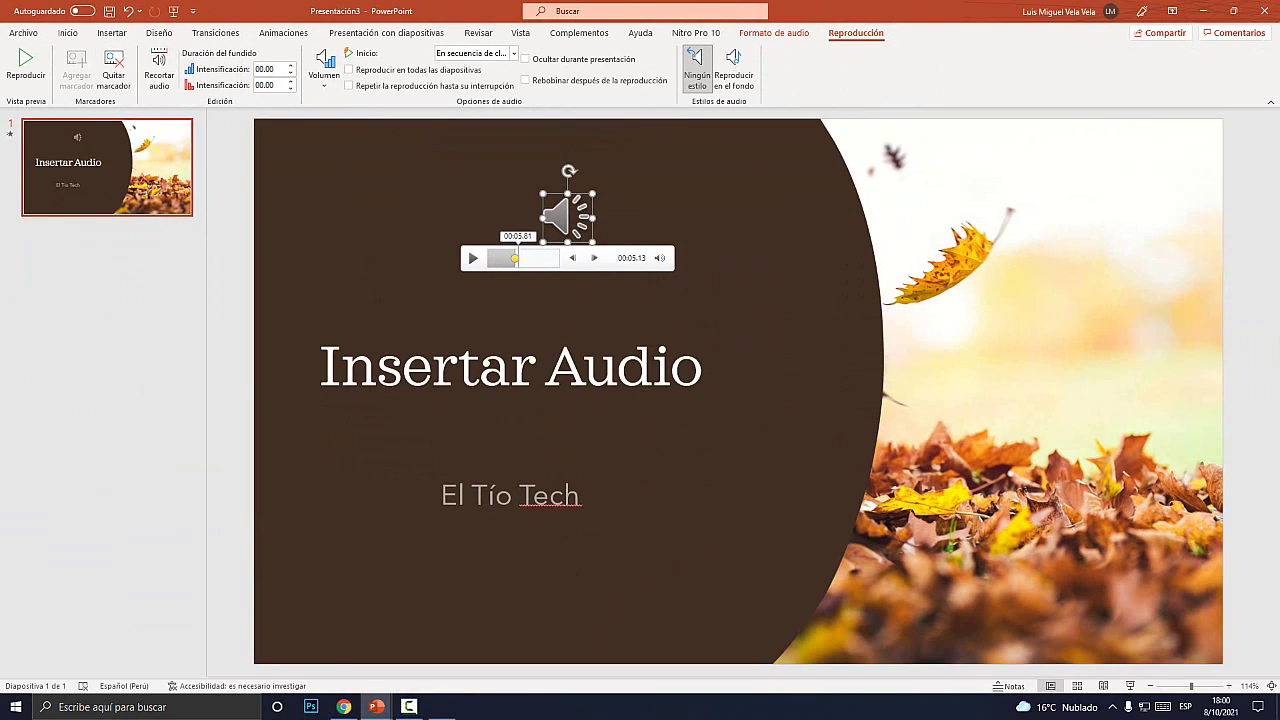
{"action": "key", "text": "super+plus"}
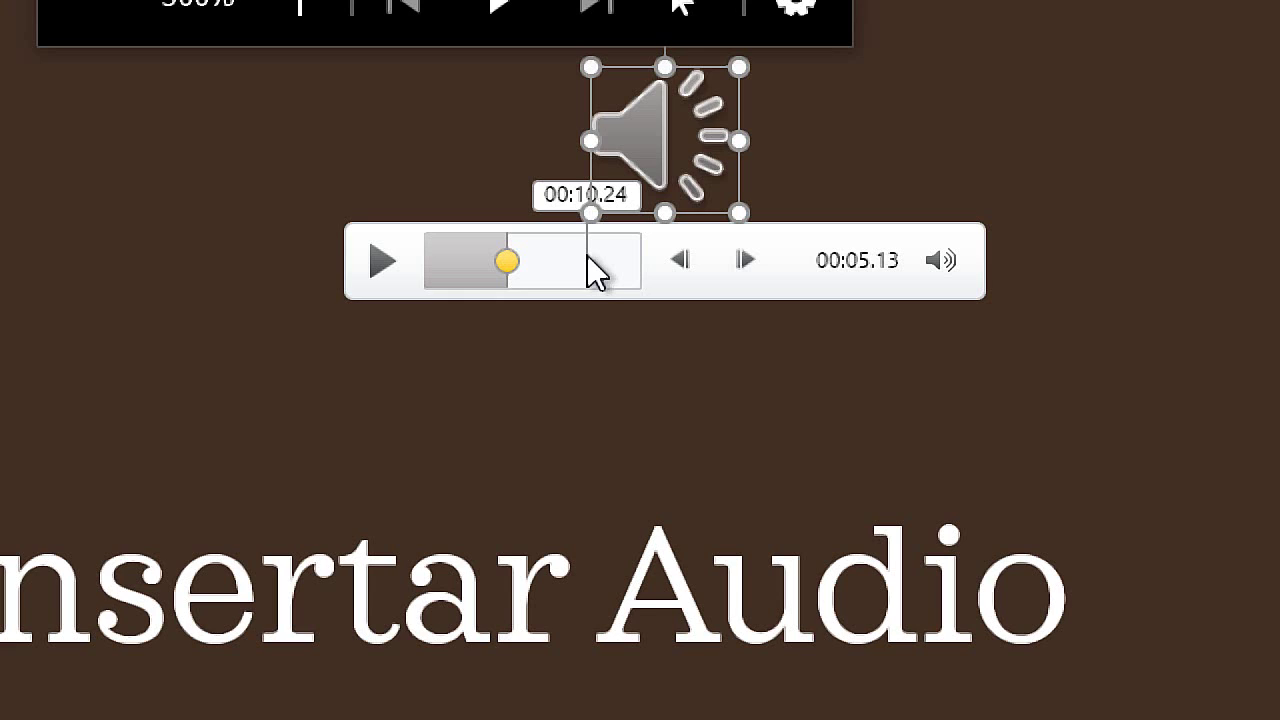
Play from the first bookmark, stop at 00:10.03 and add a second bookmark there.
{"action": "left_click", "coordinate": [385, 258]}
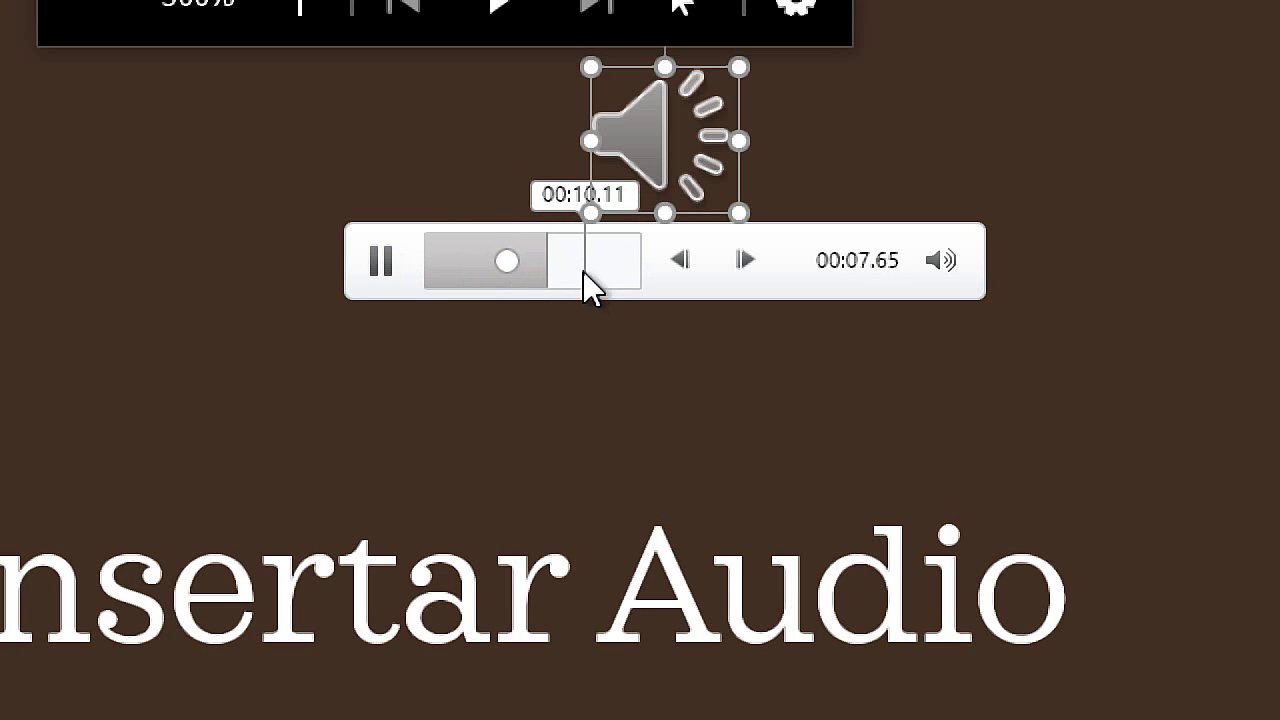
{"action": "left_click", "coordinate": [368, 266]}
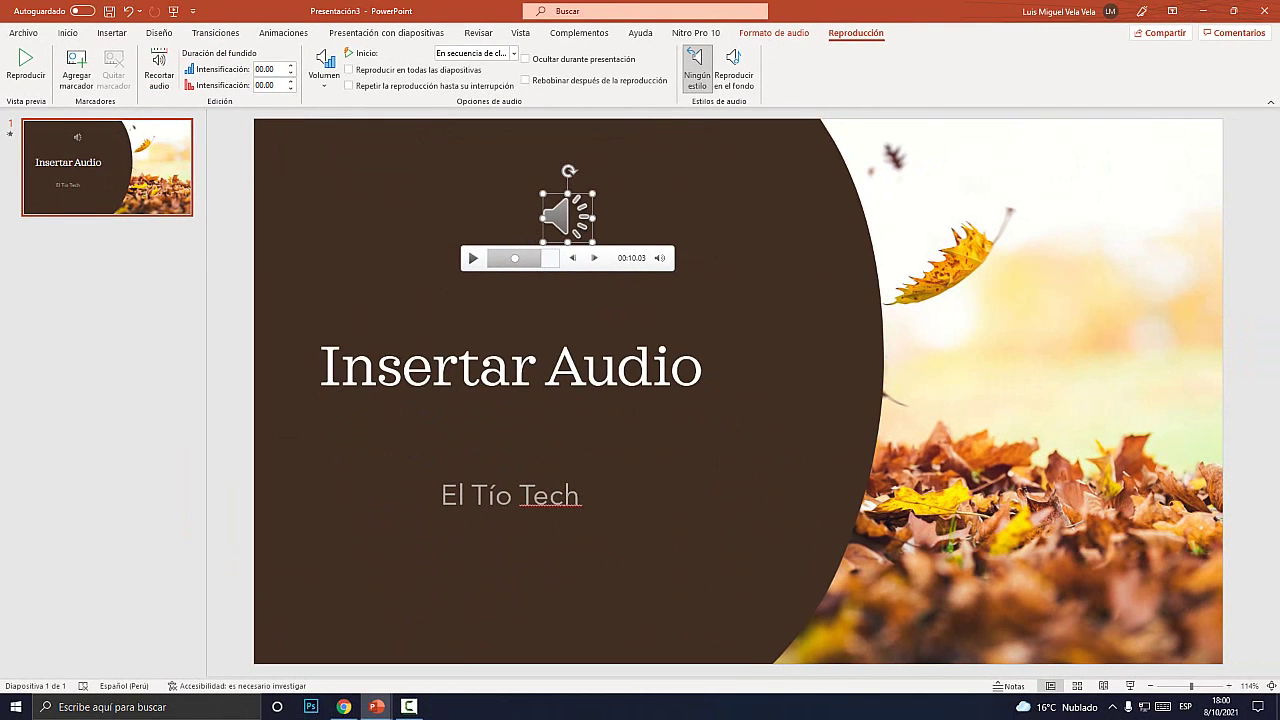
{"action": "key", "text": "super+plus"}
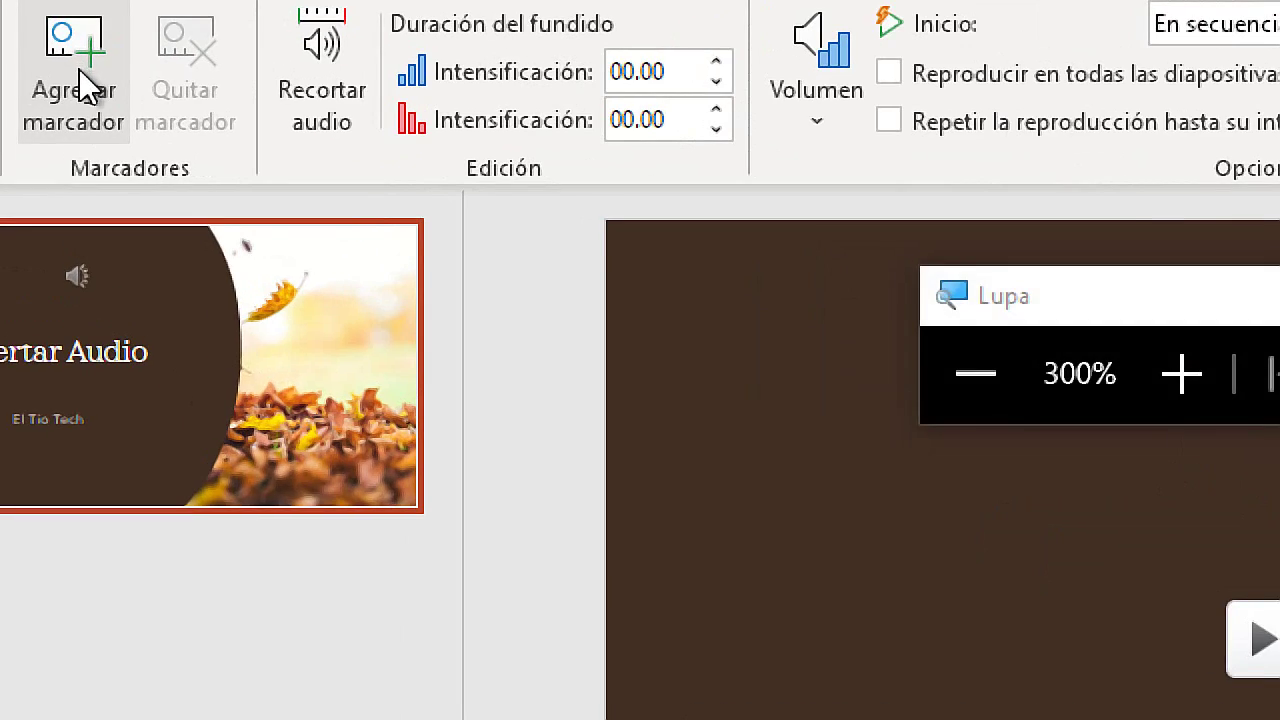
{"action": "left_click", "coordinate": [231, 157]}
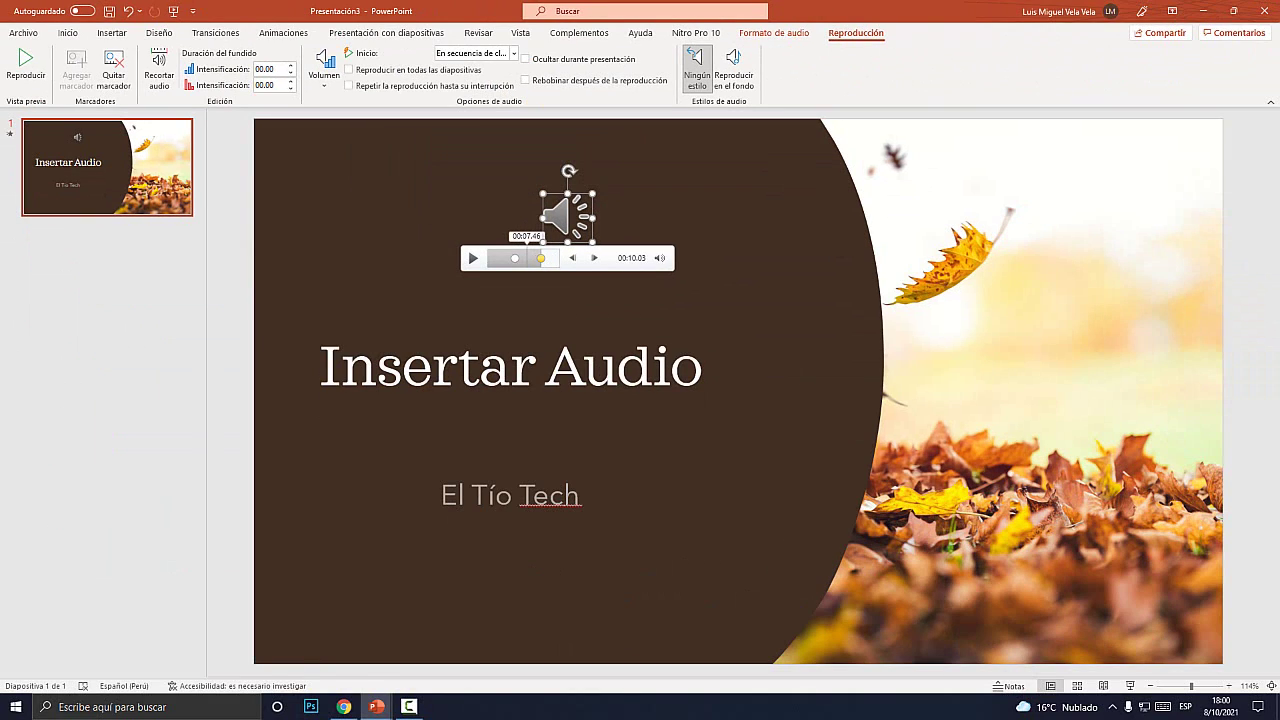
{"action": "key", "text": "super+plus"}
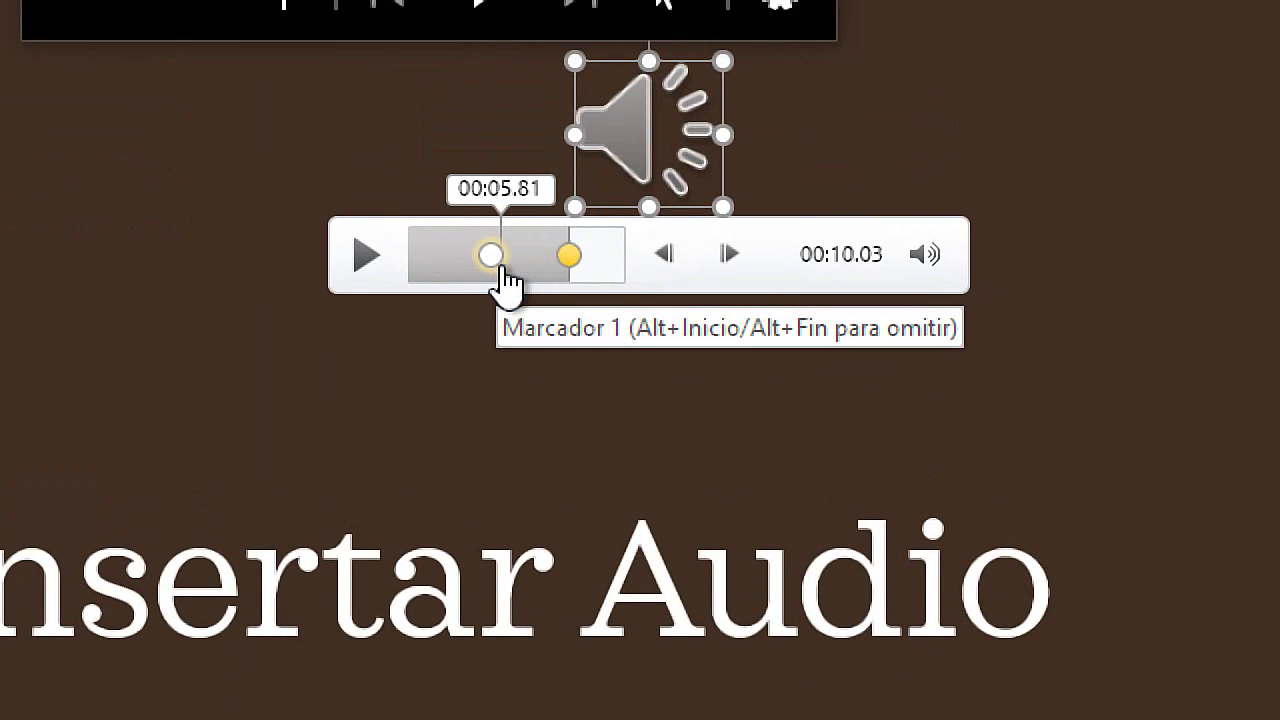
Play the clip from each bookmark, ending paused at the first bookmark.
{"action": "left_click", "coordinate": [499, 264]}
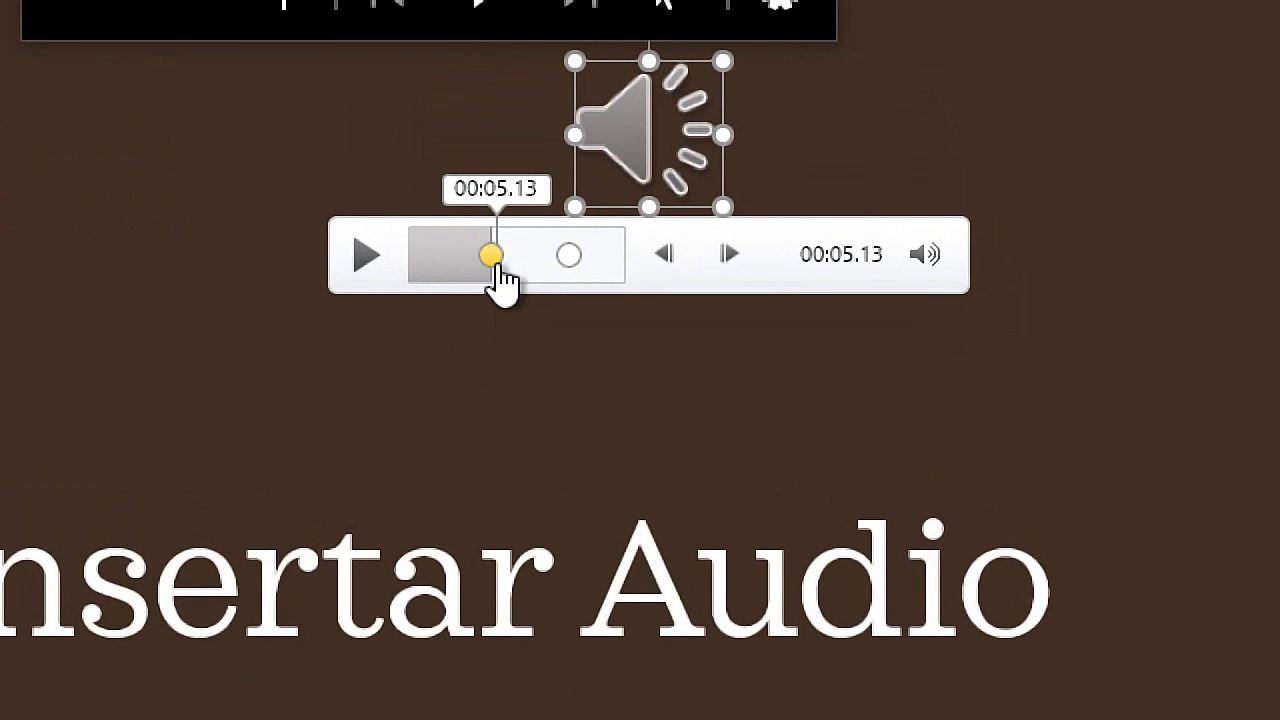
{"action": "left_click", "coordinate": [375, 258]}
{"action": "left_click", "coordinate": [375, 258]}
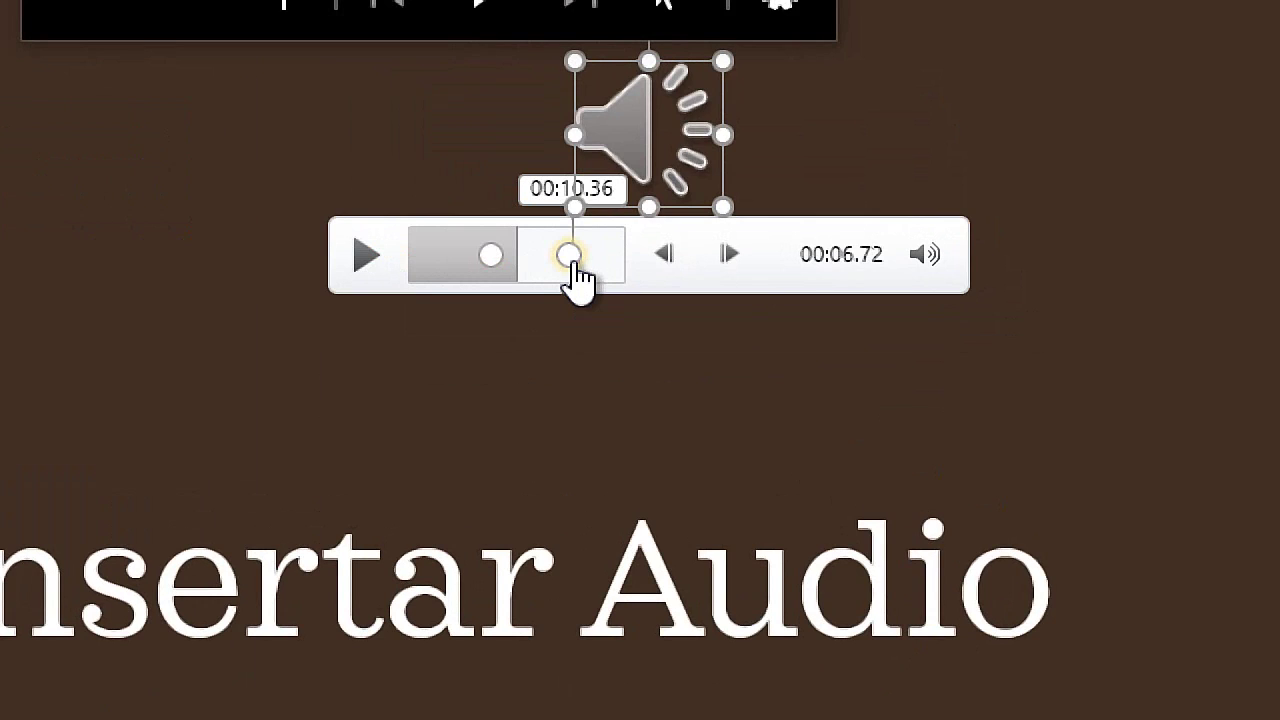
{"action": "left_click", "coordinate": [572, 258]}
{"action": "left_click", "coordinate": [367, 258]}
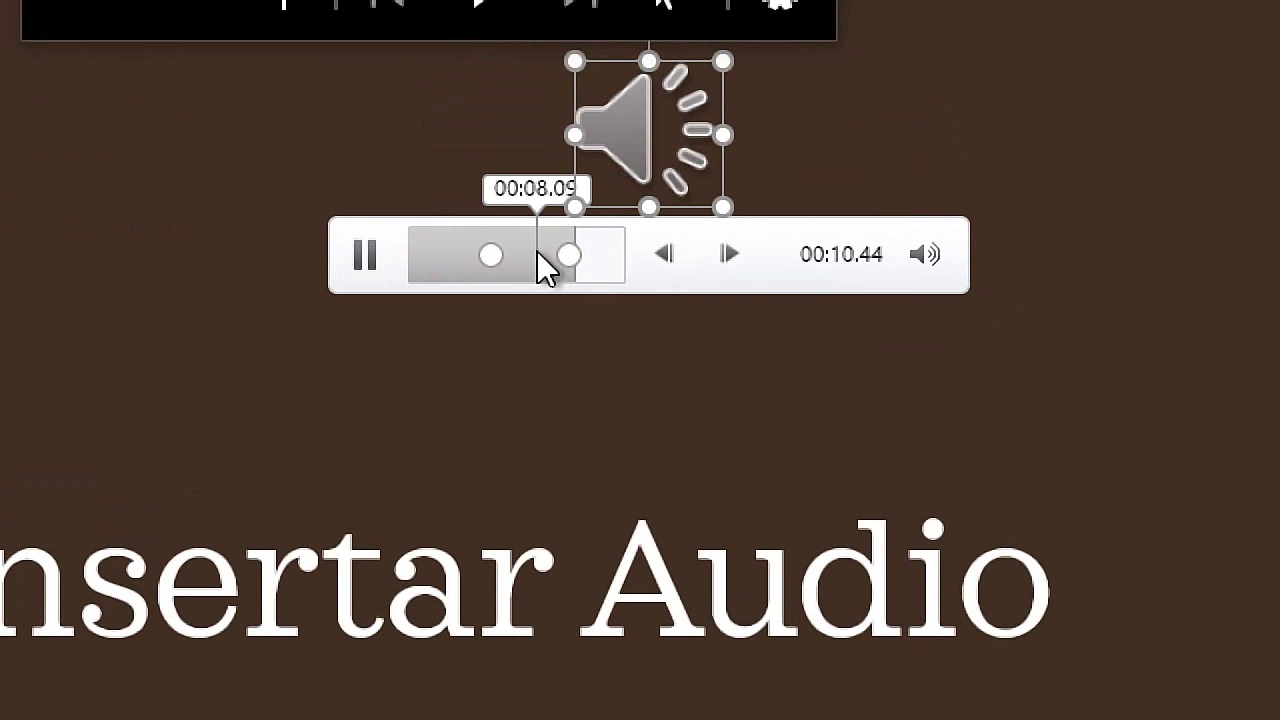
{"action": "left_click", "coordinate": [490, 256]}
{"action": "left_click", "coordinate": [568, 256]}
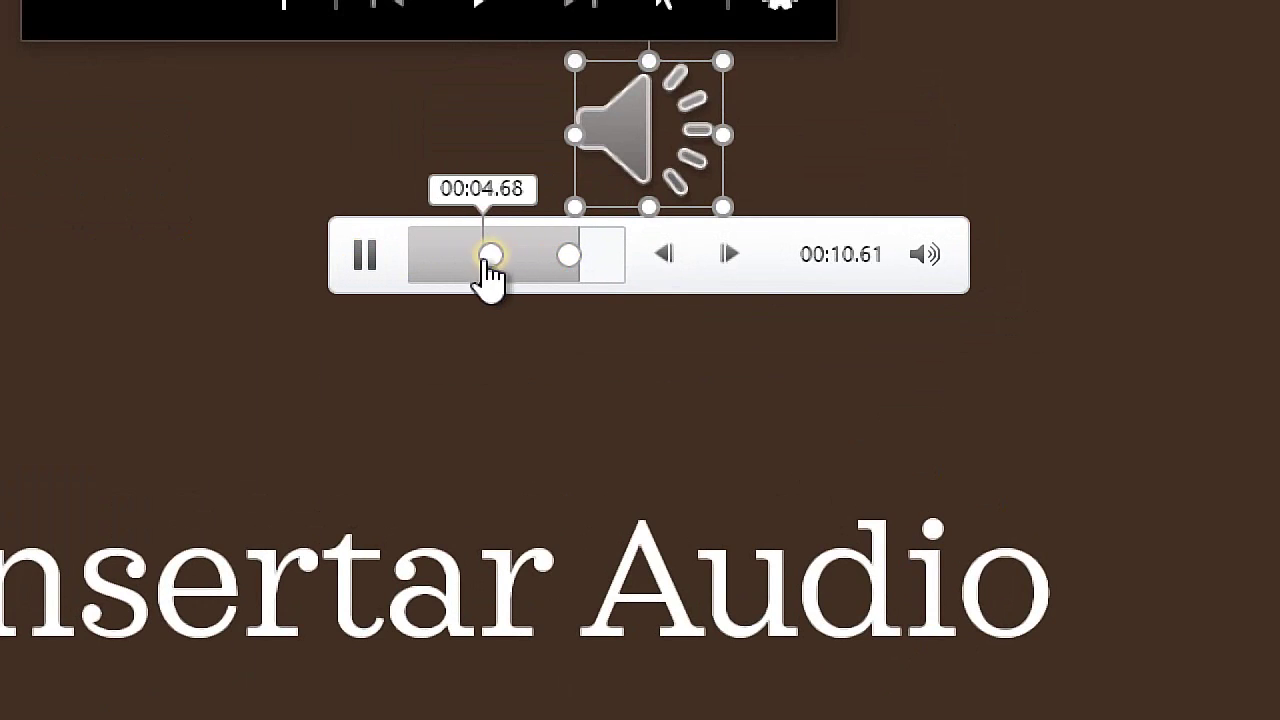
{"action": "left_click", "coordinate": [490, 256]}
{"action": "left_click", "coordinate": [365, 256]}
Select the later bookmark at 00:10.03 on the audio playback bar.
{"action": "left_click", "coordinate": [568, 256]}
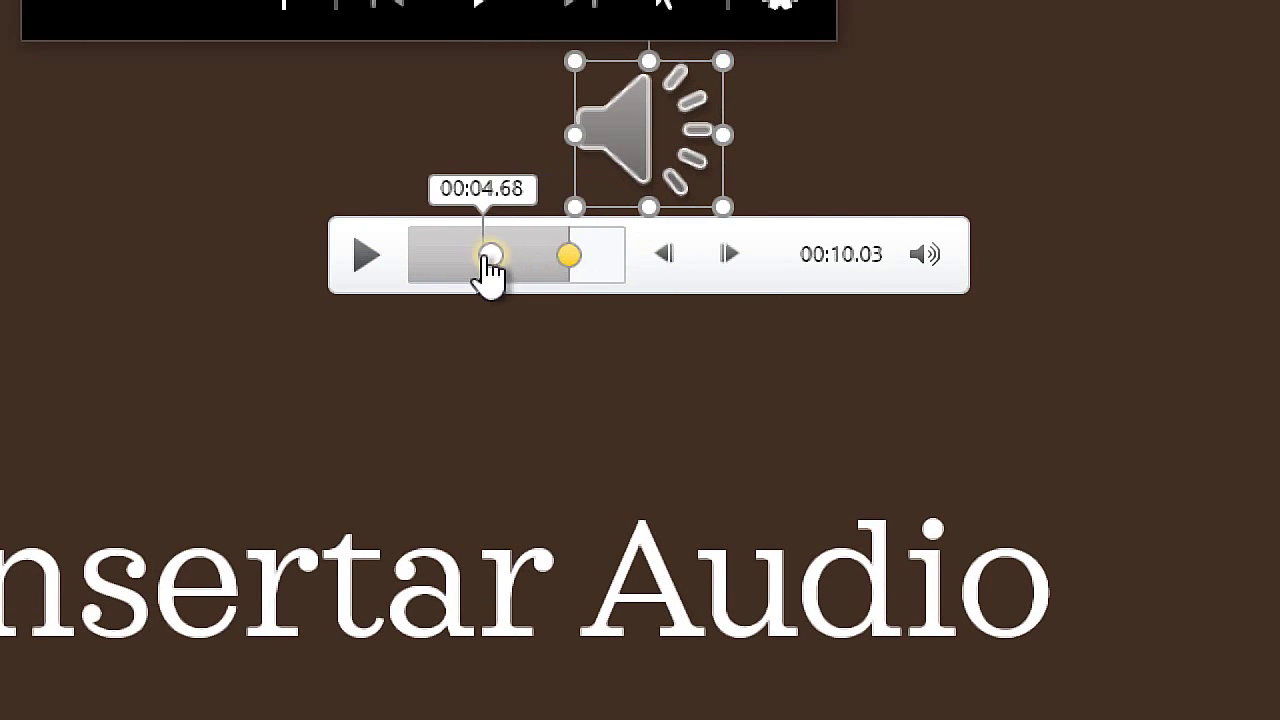
{"action": "left_click", "coordinate": [490, 256]}
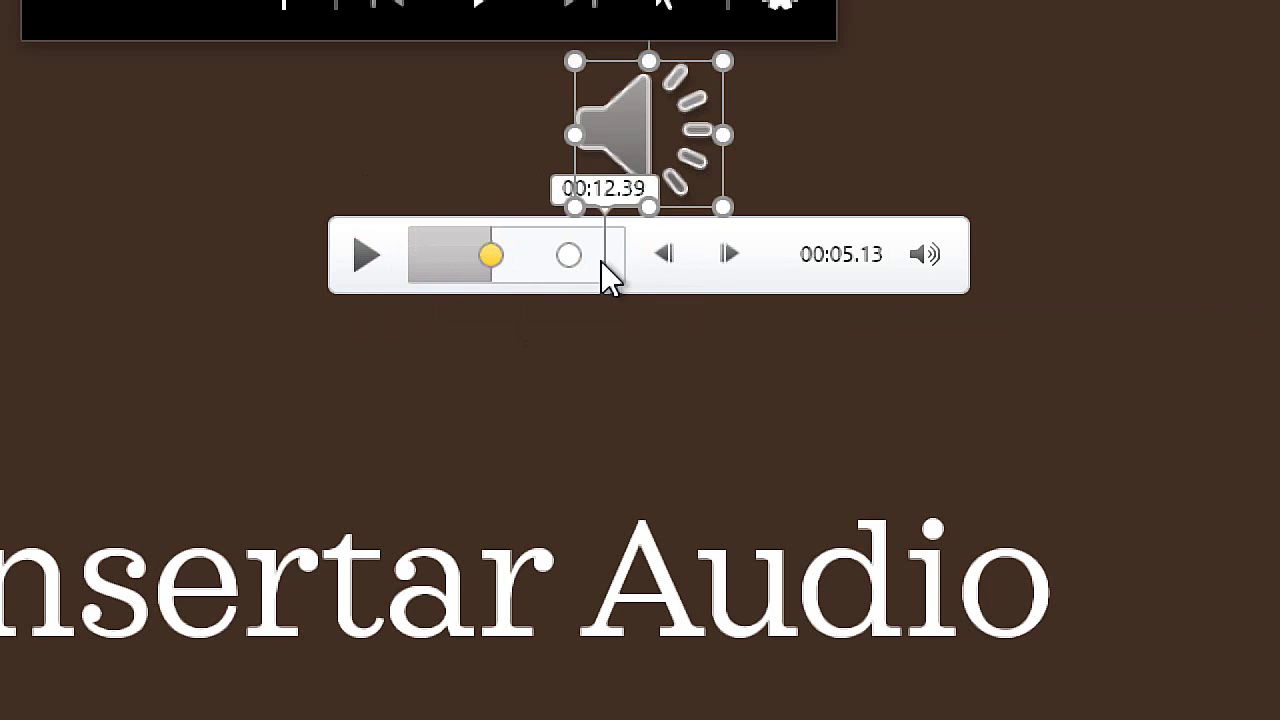
{"action": "left_click", "coordinate": [569, 256]}
{"action": "left_click", "coordinate": [490, 256]}
{"action": "left_click", "coordinate": [568, 256]}
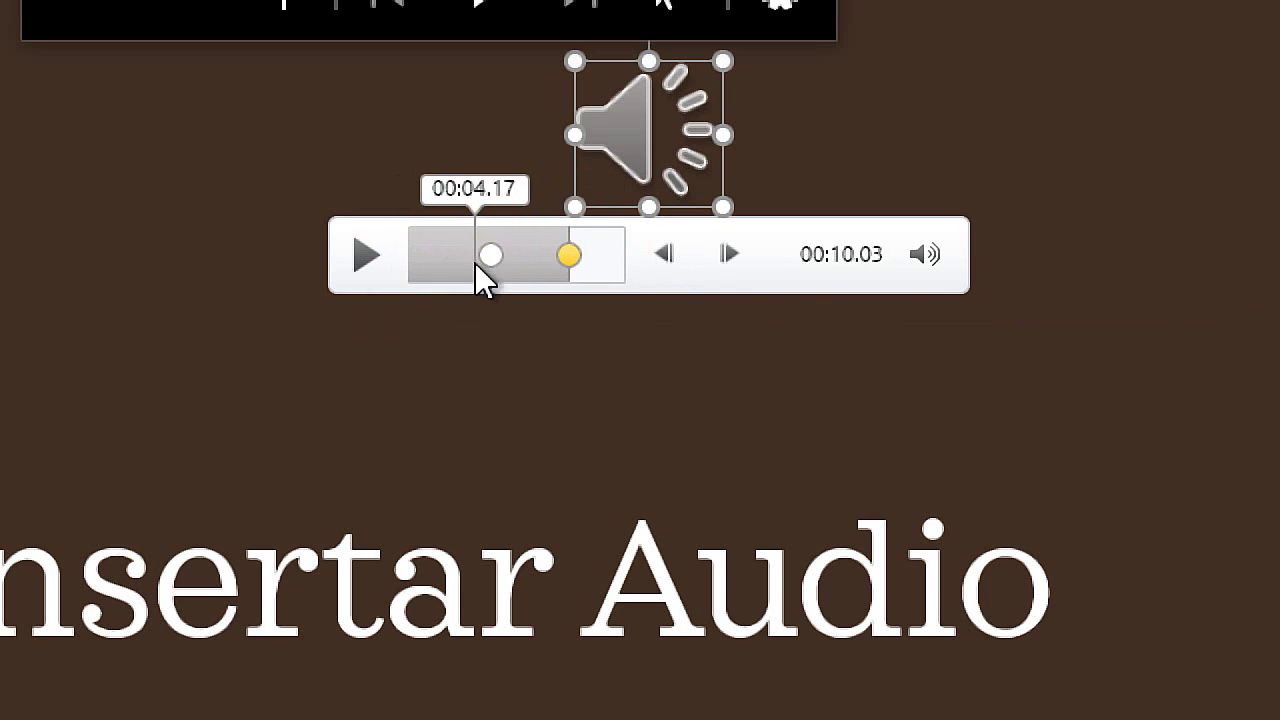
{"action": "left_click", "coordinate": [490, 256]}
{"action": "left_click", "coordinate": [568, 256]}
{"action": "left_click", "coordinate": [490, 256]}
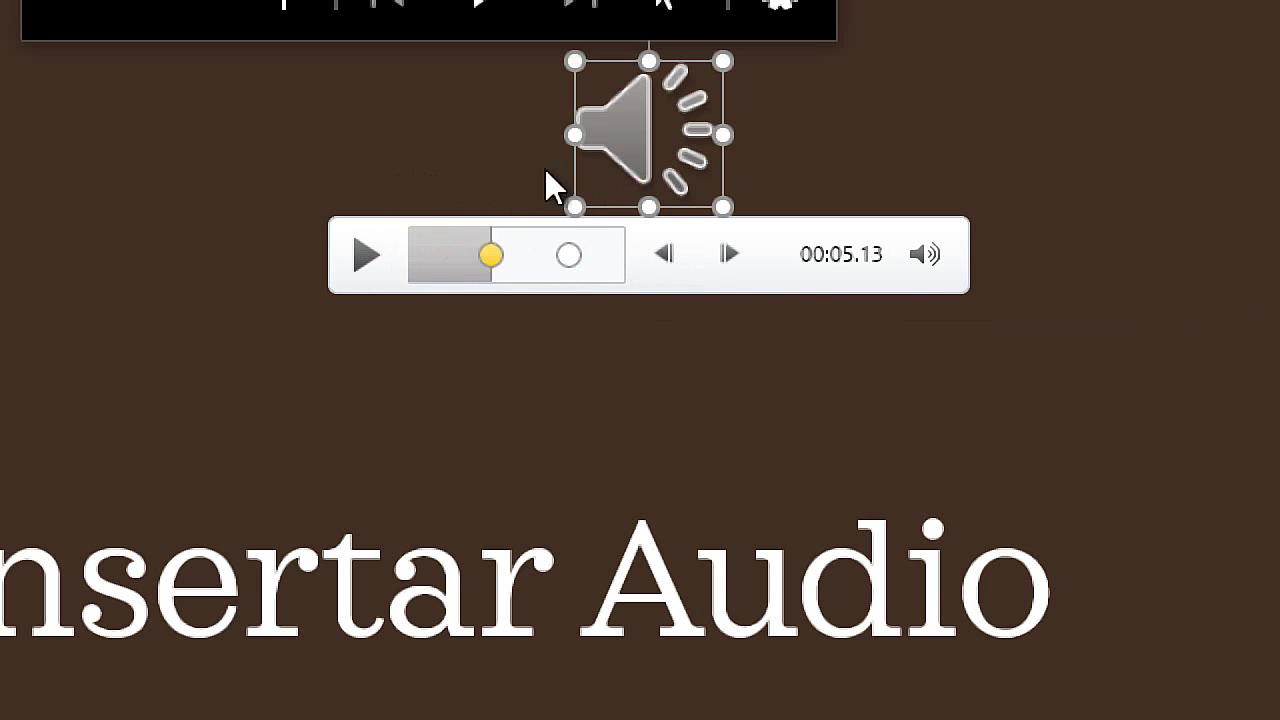
{"action": "left_click", "coordinate": [568, 256]}
{"action": "key", "text": "super+Escape"}
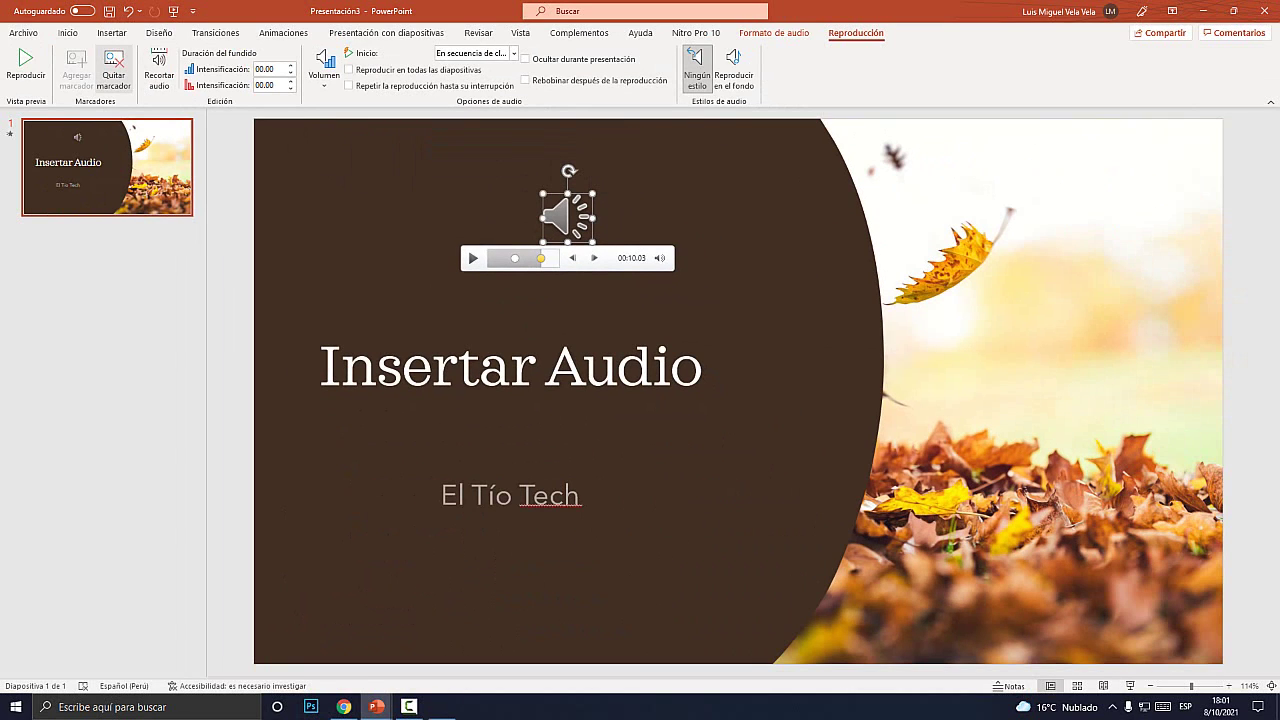
Remove the 00:10.03 bookmark with Quitar marcador, keeping only the 00:04.68 bookmark.
{"action": "key", "text": "super+plus"}
{"action": "left_click", "coordinate": [117, 73]}
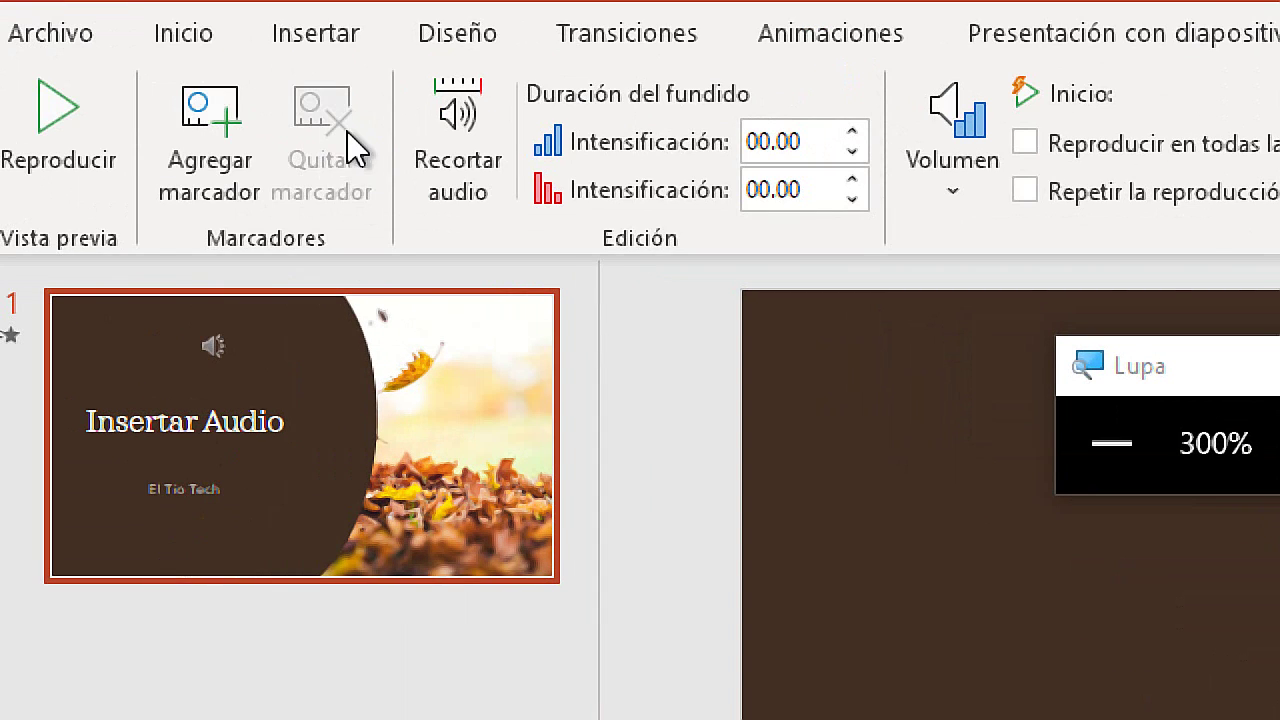
{"action": "key", "text": "super+Escape"}
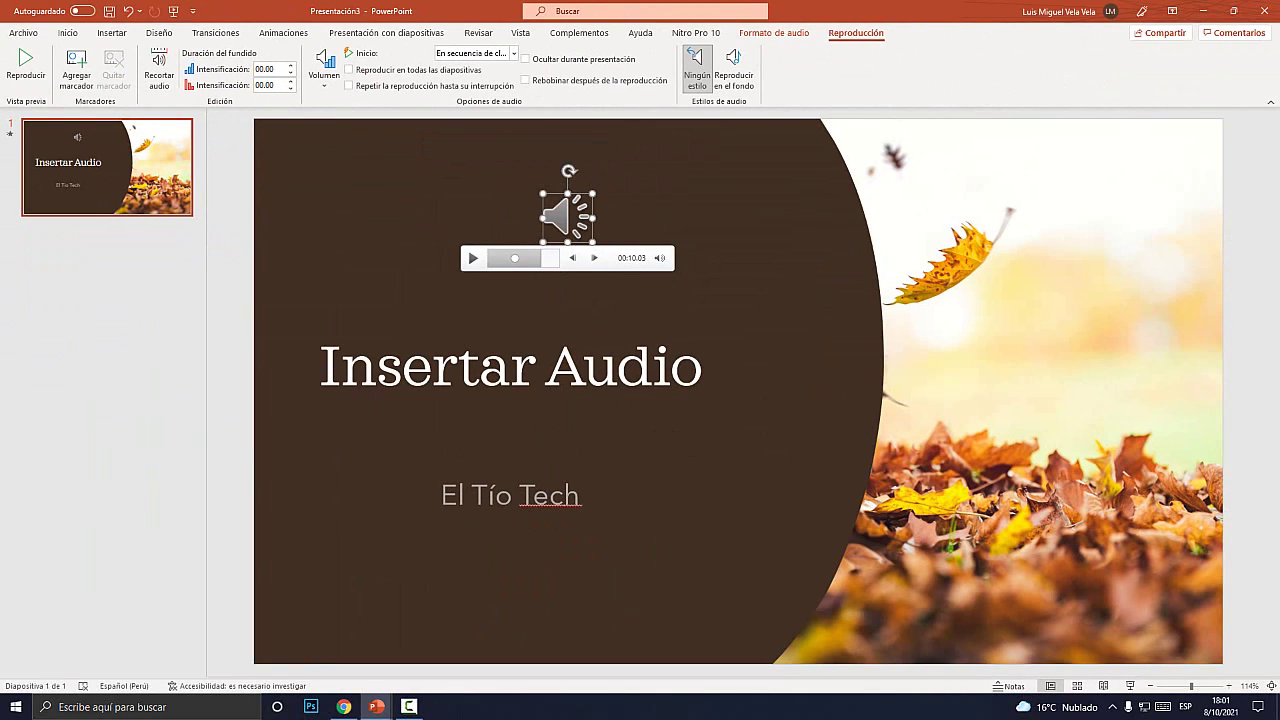
{"action": "key", "text": "super+plus"}
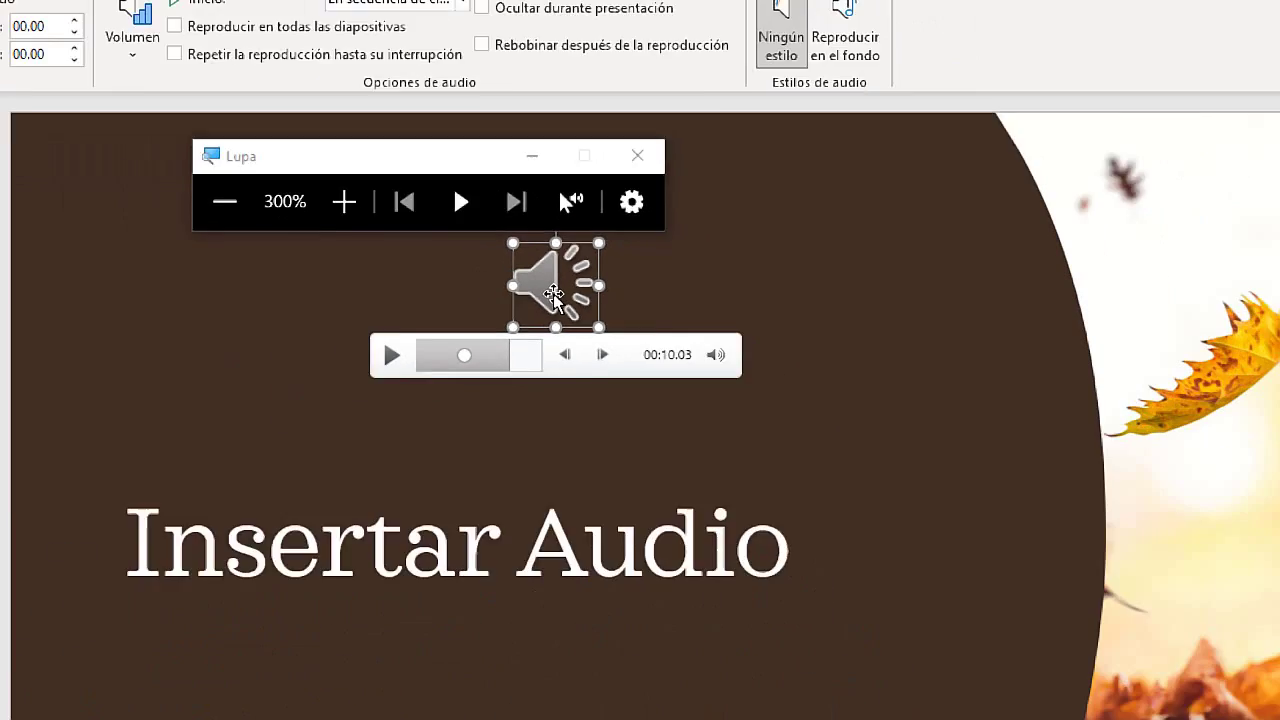
{"action": "key", "text": "super+Escape"}
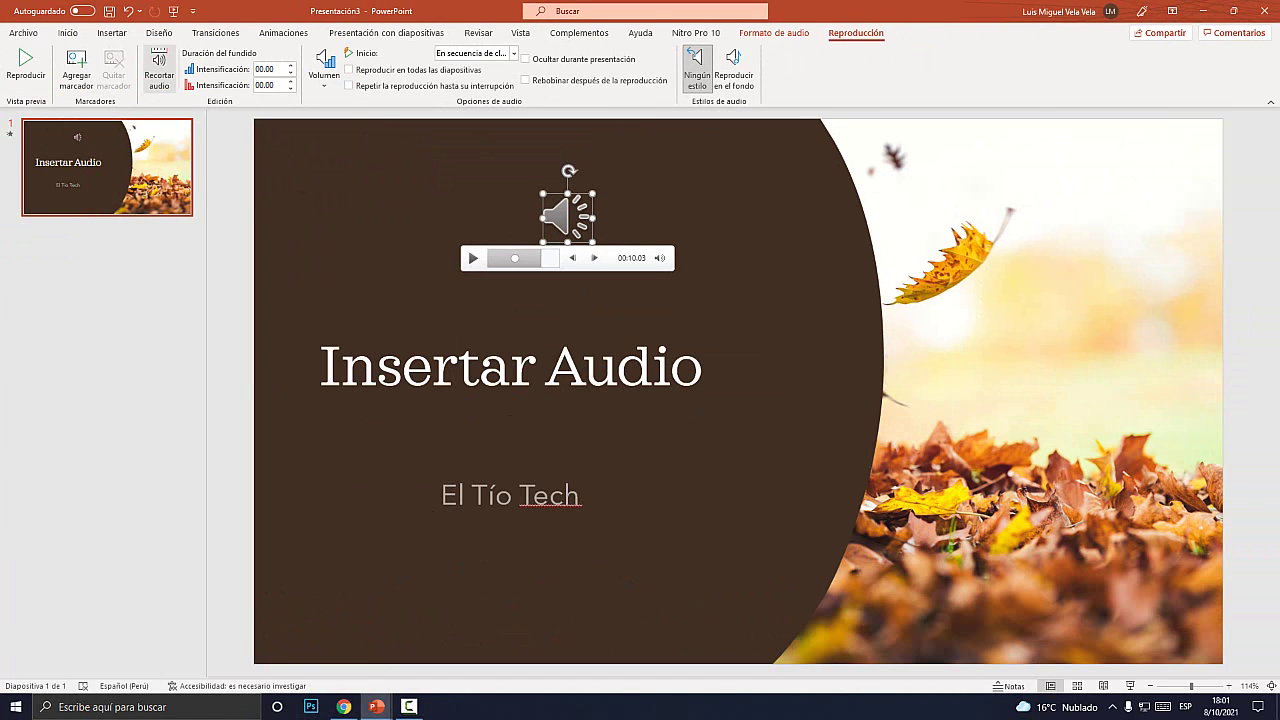
{"action": "key", "text": "super+plus"}
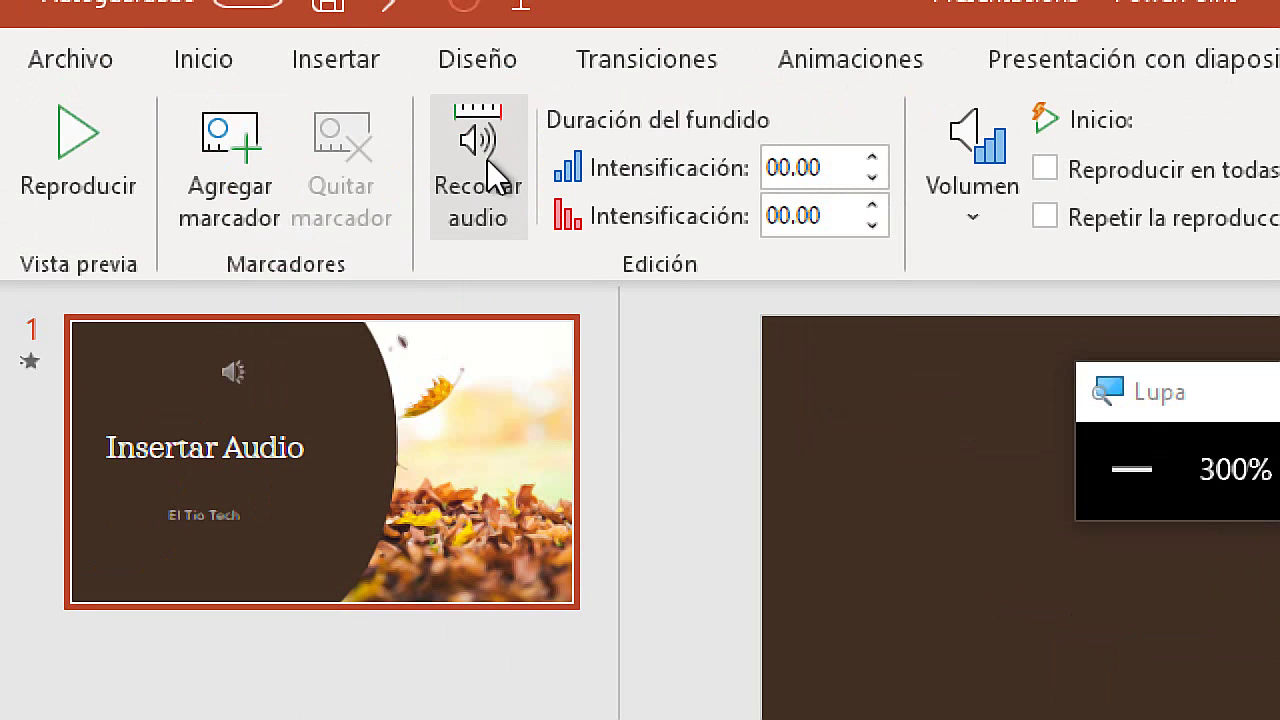
In Recortar audio, pull the clip's end point back to about 00:10.
{"action": "left_click", "coordinate": [487, 169]}
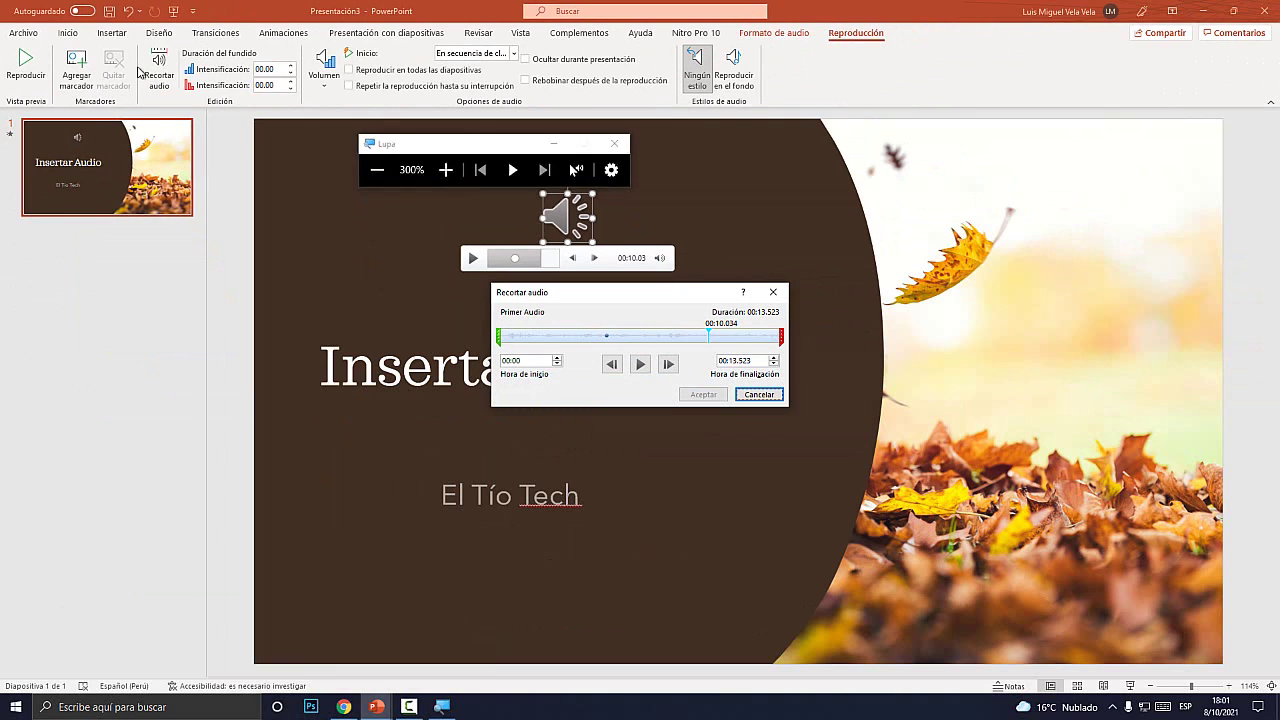
{"action": "key", "text": "super+Escape"}
{"action": "key", "text": "super+plus"}
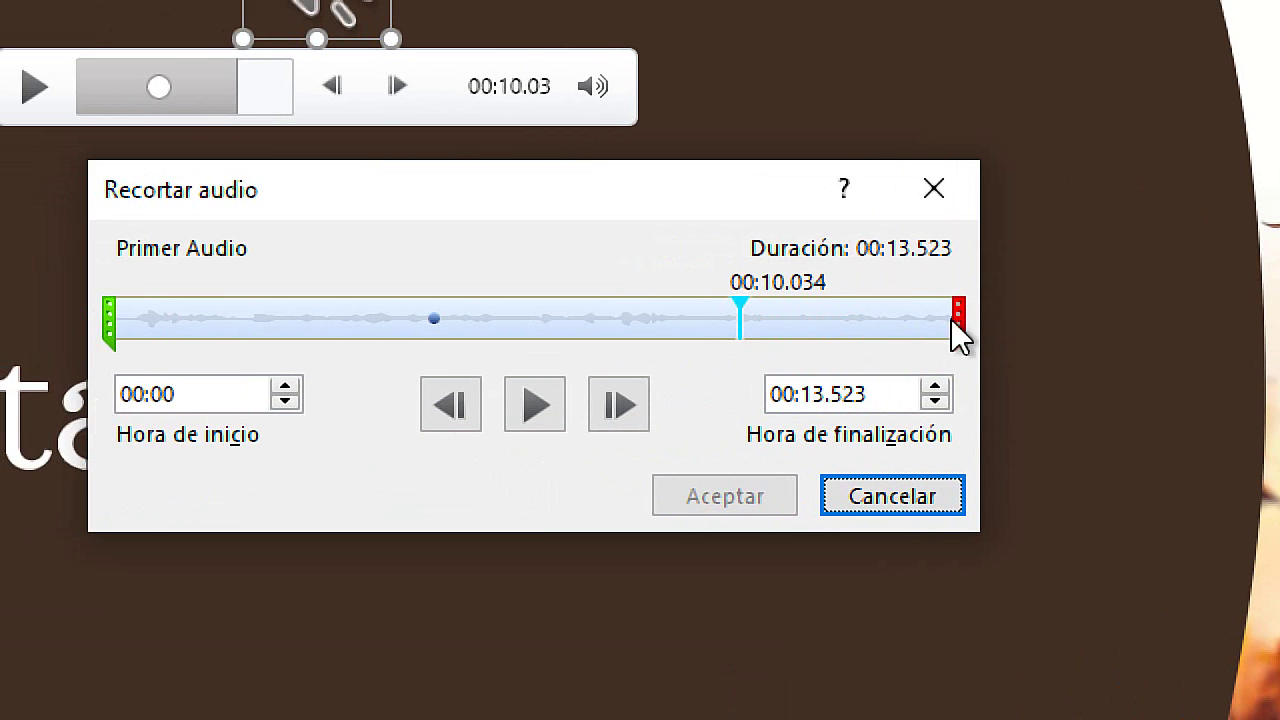
{"action": "mouse_move", "coordinate": [951, 321]}
{"action": "left_mouse_down"}
{"action": "mouse_move", "coordinate": [731, 318]}
{"action": "mouse_move", "coordinate": [742, 317]}
{"action": "left_mouse_up"}
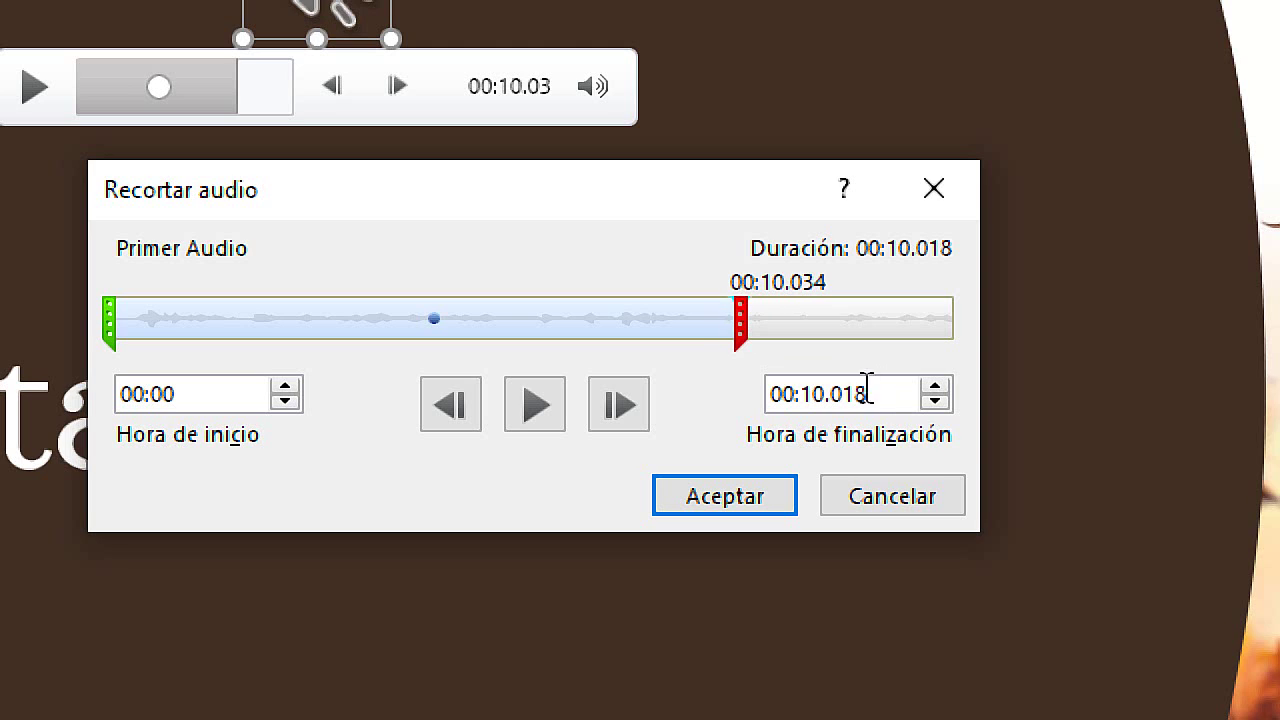
{"action": "left_click", "coordinate": [934, 401]}
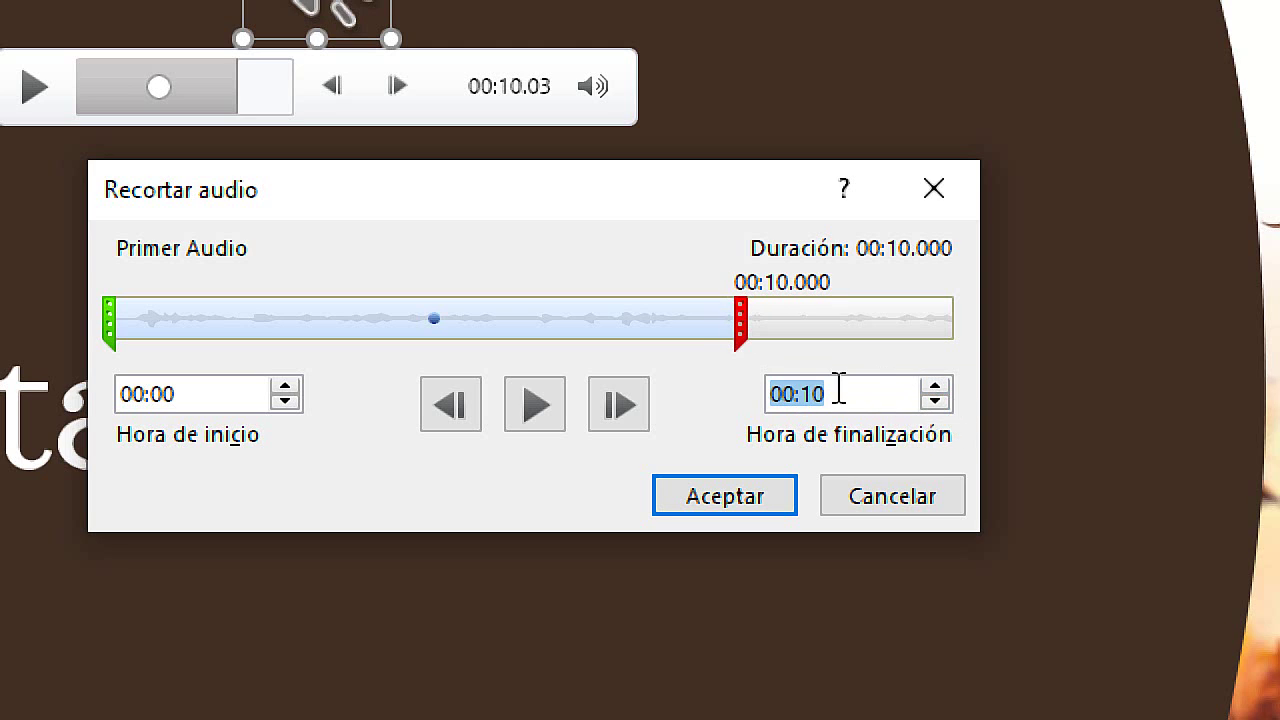
Raise Hora de finalización to 00:13 with the spinner and apply the trim.
{"action": "left_click", "coordinate": [938, 388]}
{"action": "left_click", "coordinate": [938, 388]}
{"action": "left_click", "coordinate": [938, 388]}
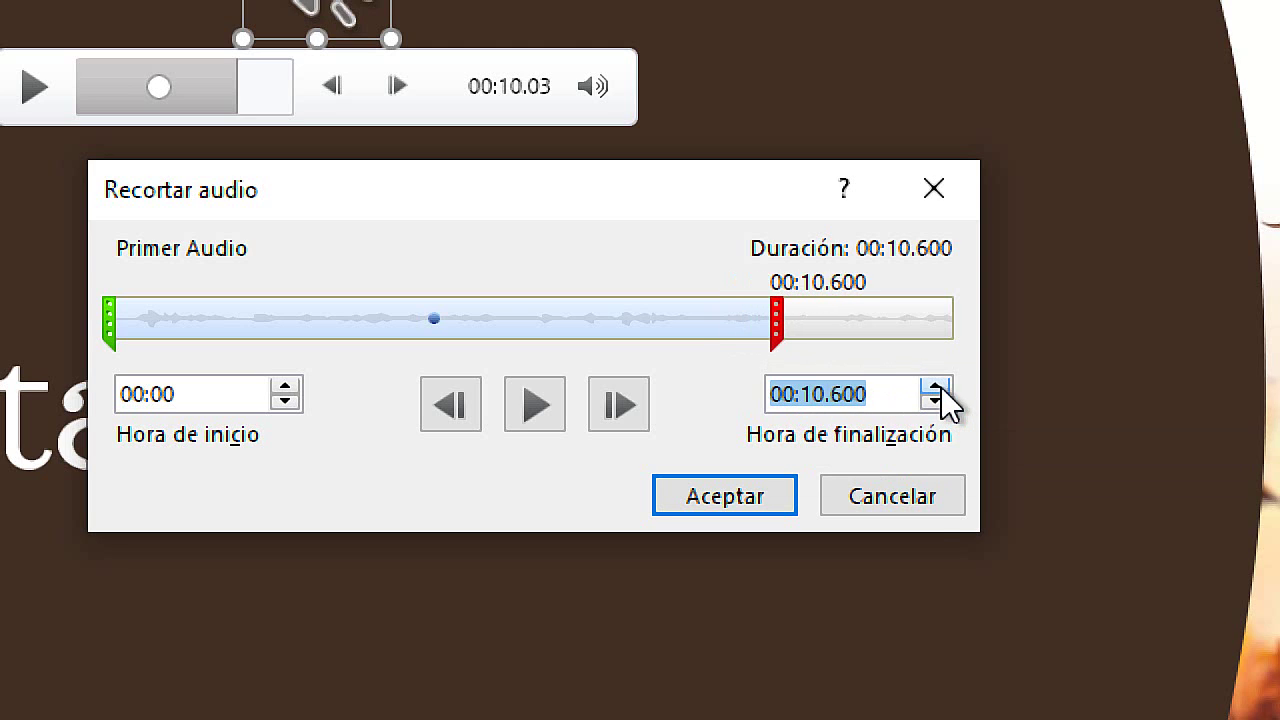
{"action": "left_click", "coordinate": [938, 388]}
{"action": "left_click", "coordinate": [938, 388]}
{"action": "left_click", "coordinate": [938, 388]}
{"action": "left_click", "coordinate": [938, 388]}
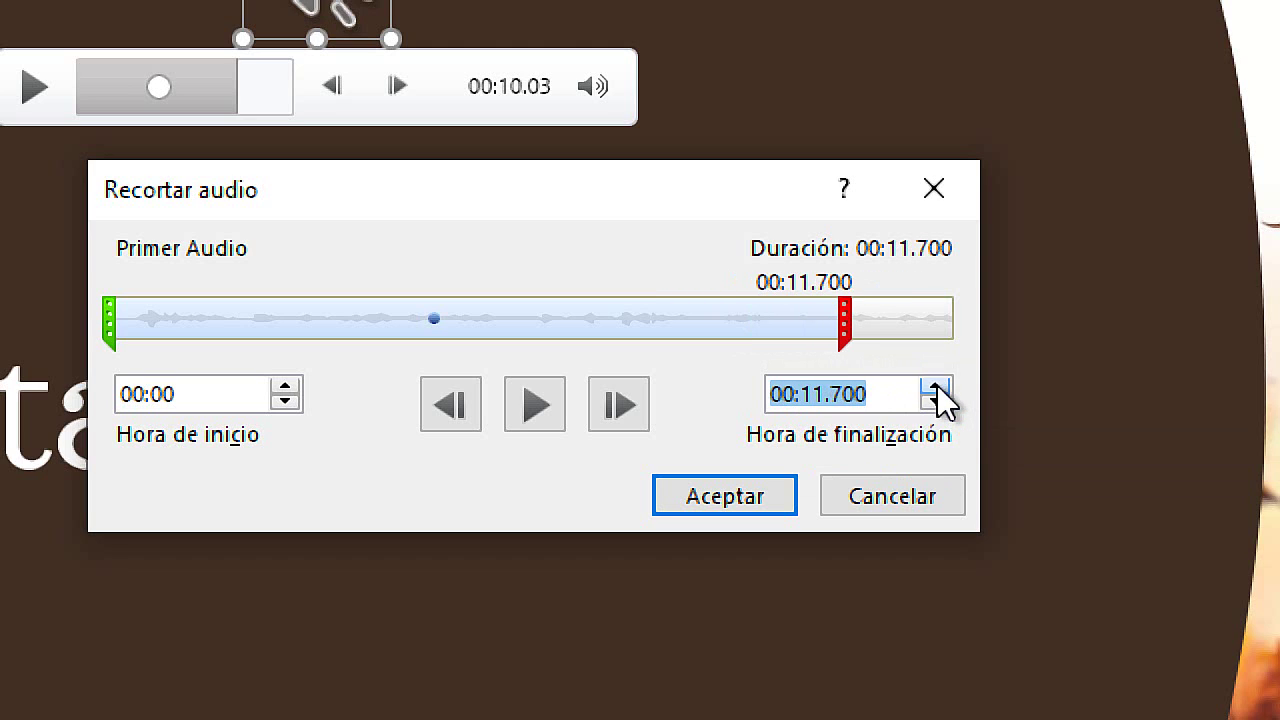
{"action": "left_click", "coordinate": [938, 388]}
{"action": "left_click", "coordinate": [938, 388]}
{"action": "triple_click", "coordinate": [938, 388]}
{"action": "left_click", "coordinate": [938, 388]}
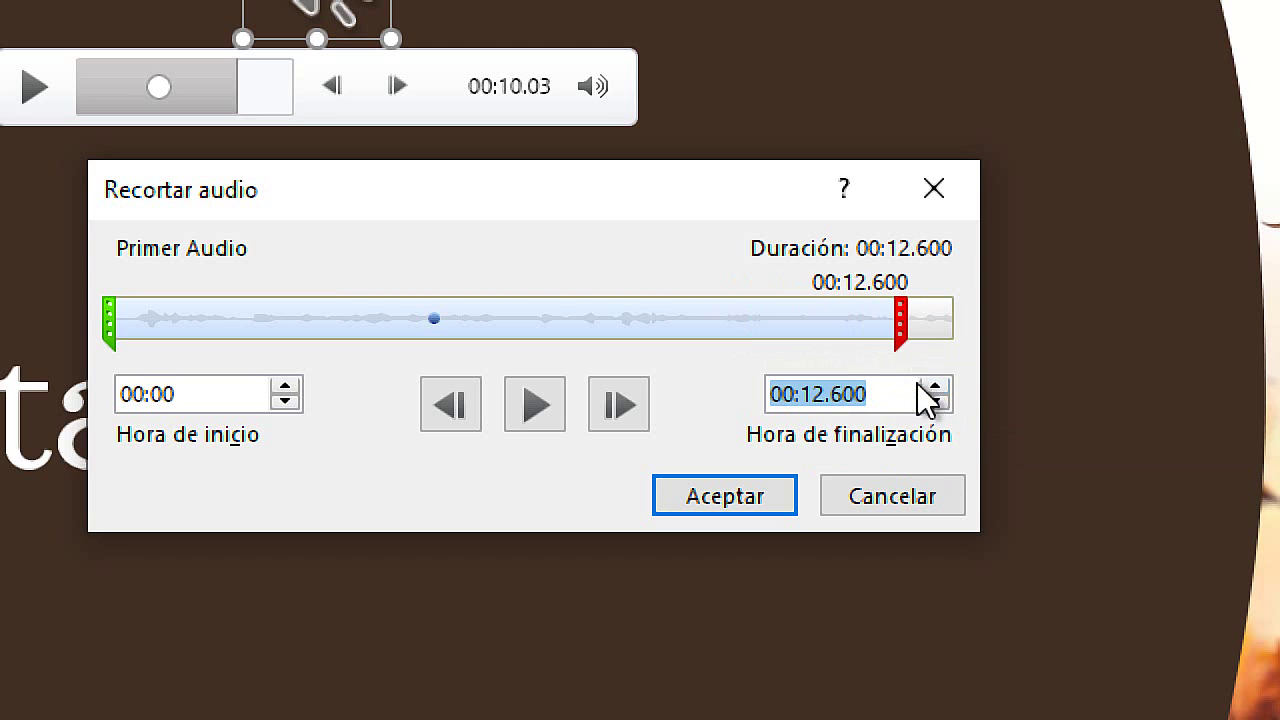
{"action": "left_click", "coordinate": [938, 388]}
{"action": "left_click", "coordinate": [938, 388]}
{"action": "left_click", "coordinate": [938, 388]}
{"action": "left_click", "coordinate": [938, 388]}
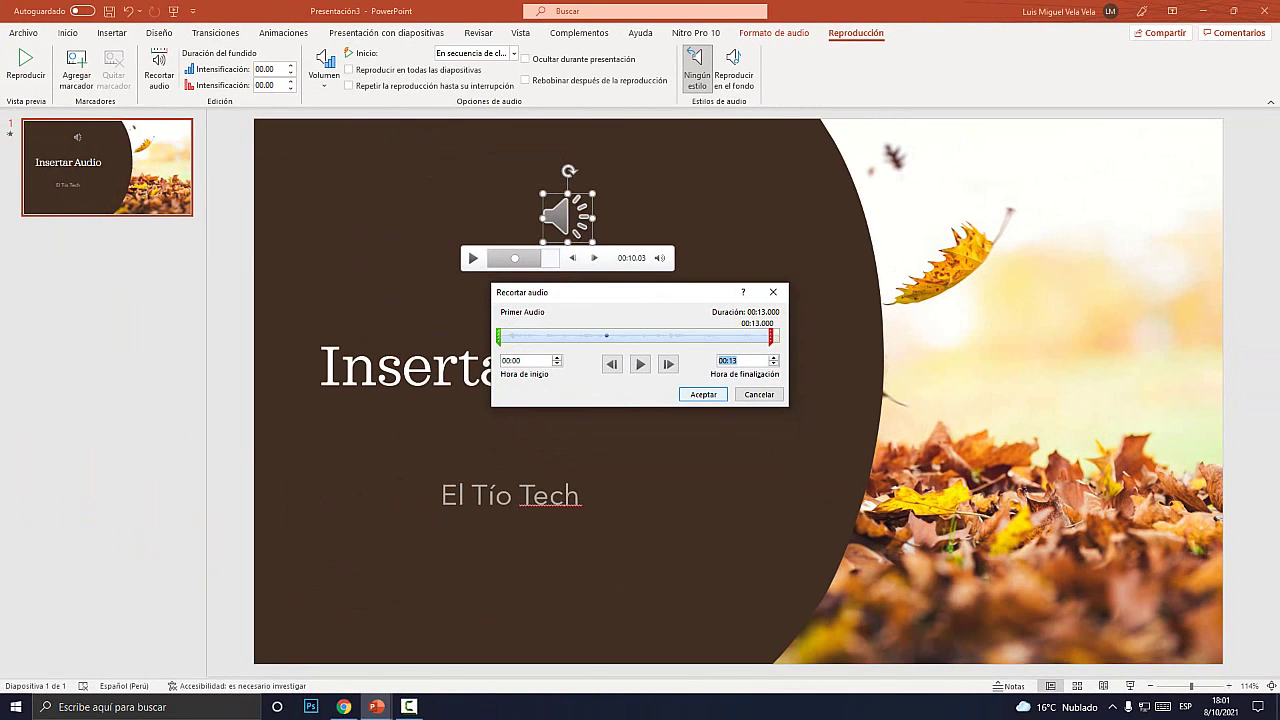
{"action": "left_click", "coordinate": [703, 394]}
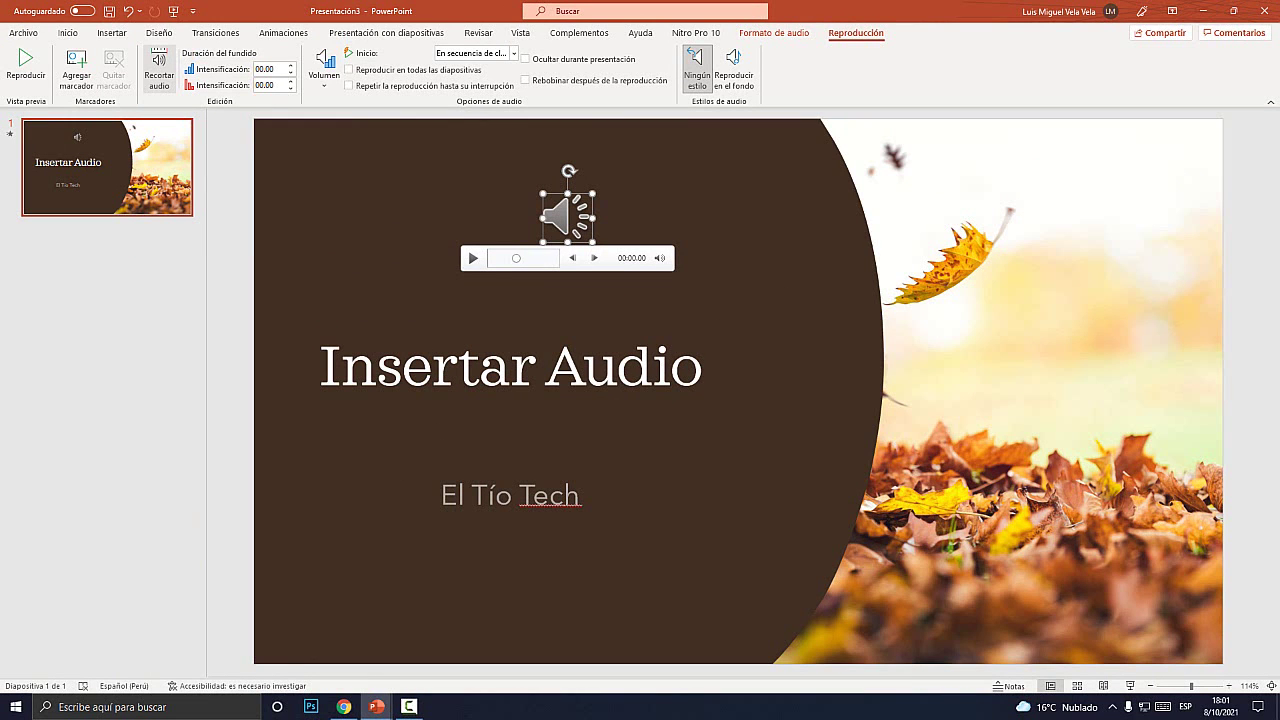
Set both Intensificación fade durations to 01.00 seconds.
{"action": "key", "text": "super+plus"}
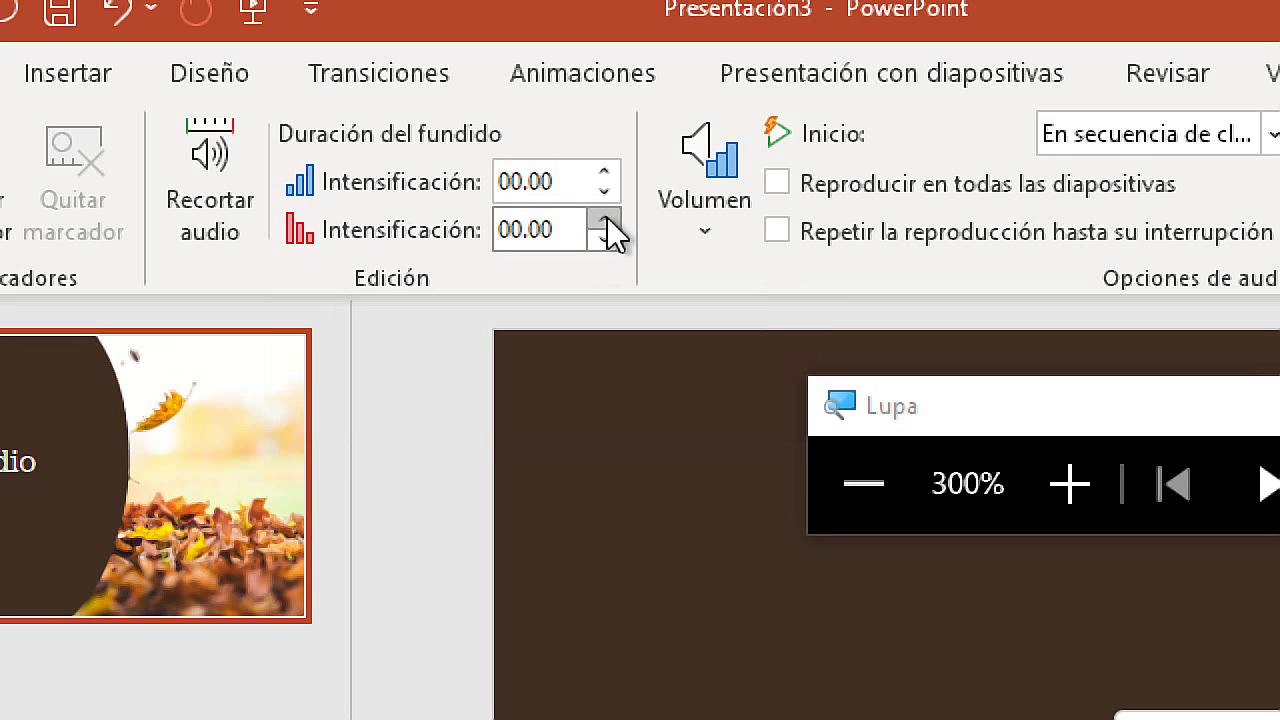
{"action": "left_click", "coordinate": [604, 221]}
{"action": "left_click", "coordinate": [604, 221]}
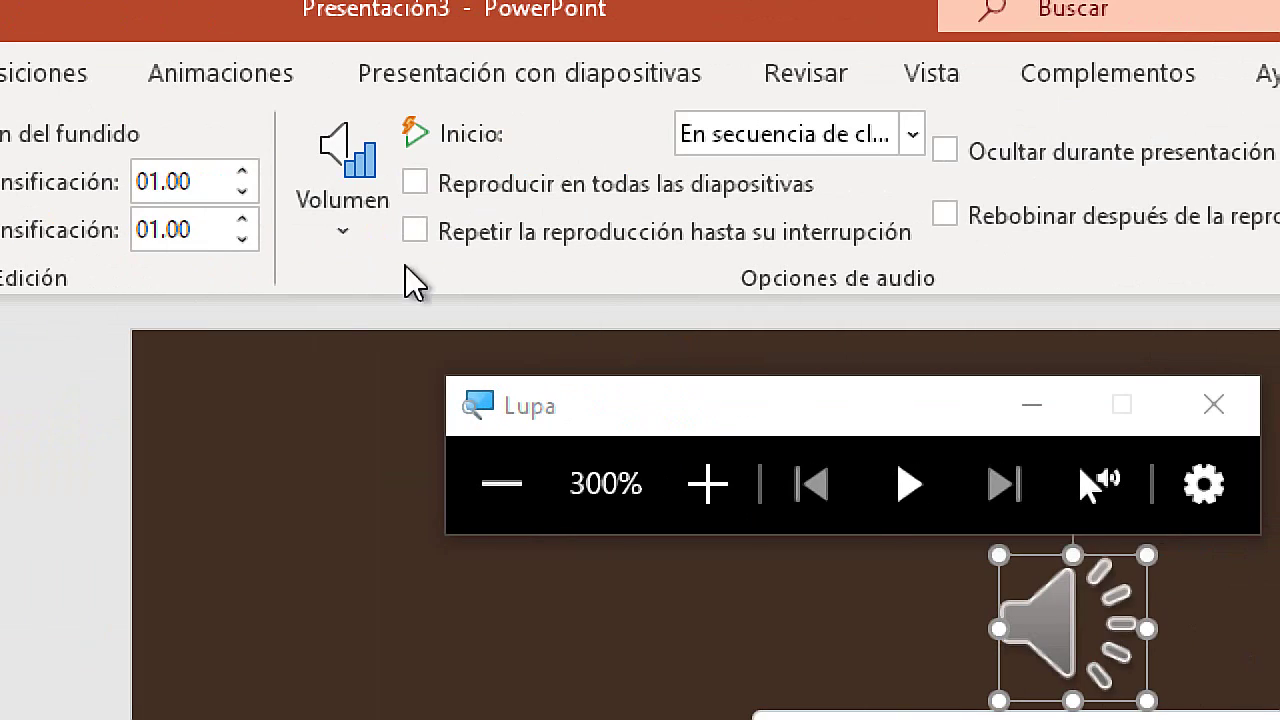
{"action": "left_click", "coordinate": [712, 225]}
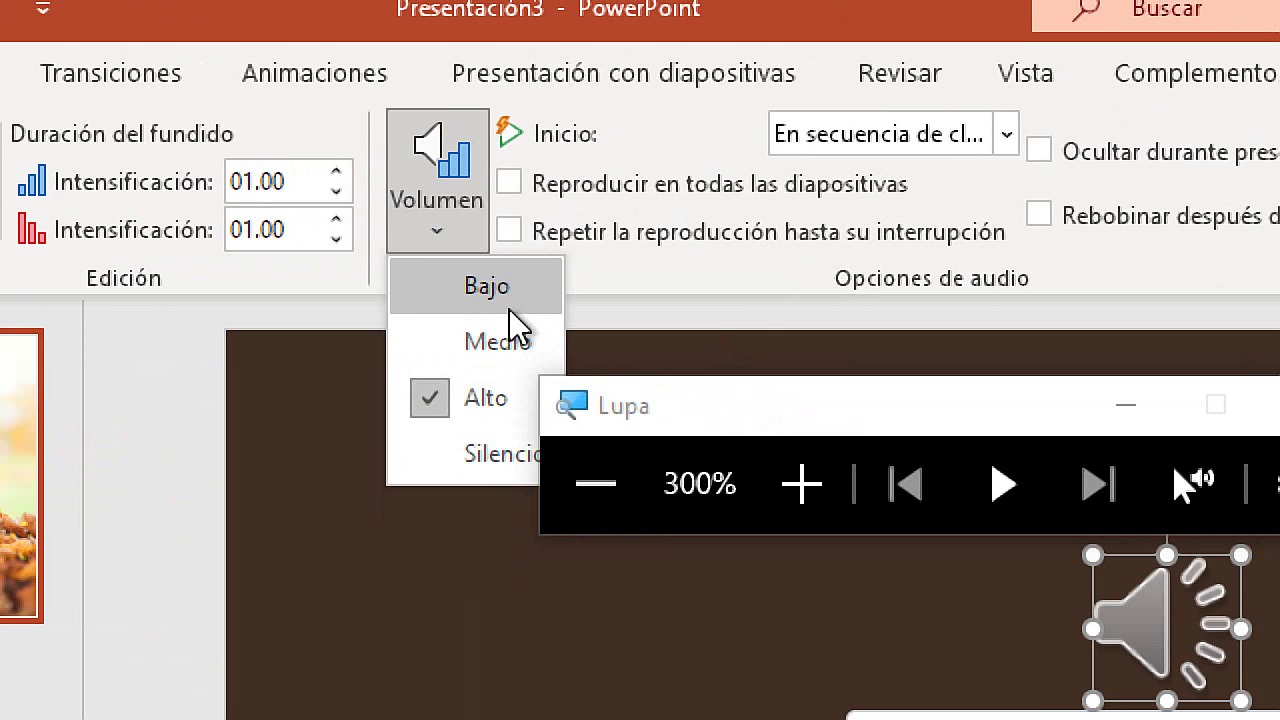
{"action": "left_click_drag", "start_coordinate": [748, 421], "coordinate": [506, 494]}
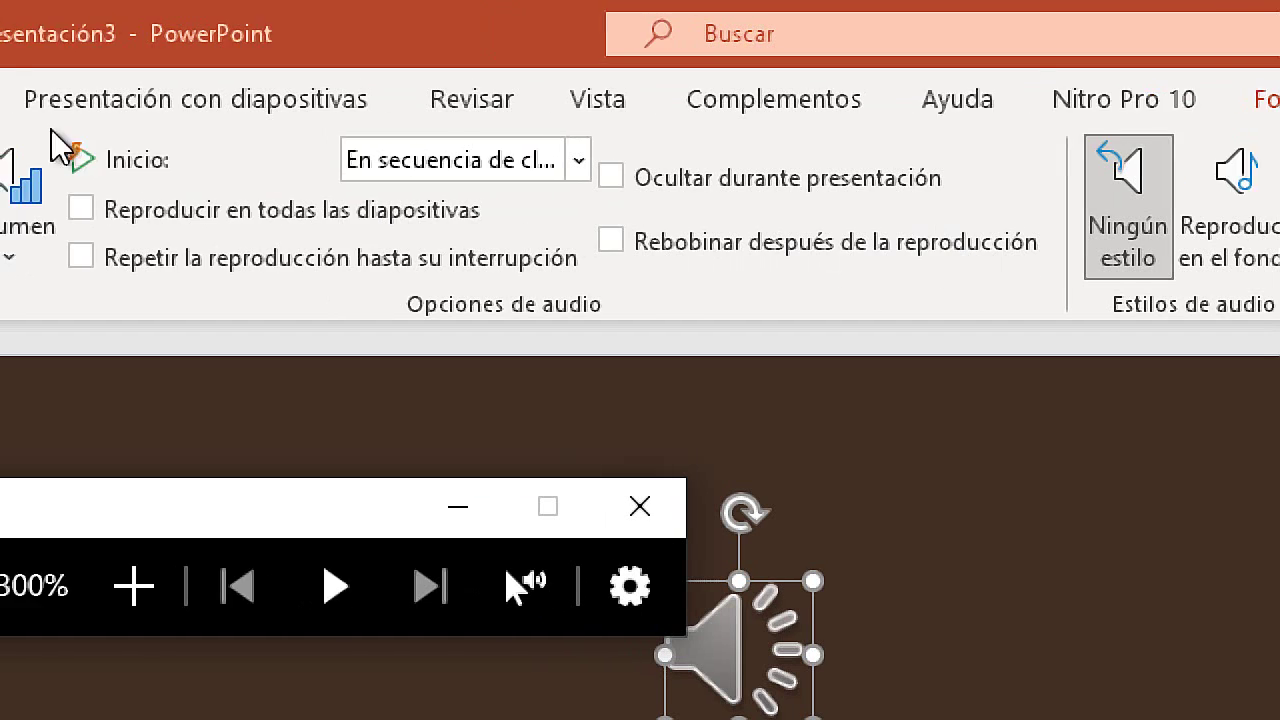
Expand the Inicio dropdown on the Reproducción tab to see the audio start options.
{"action": "left_click", "coordinate": [796, 162]}
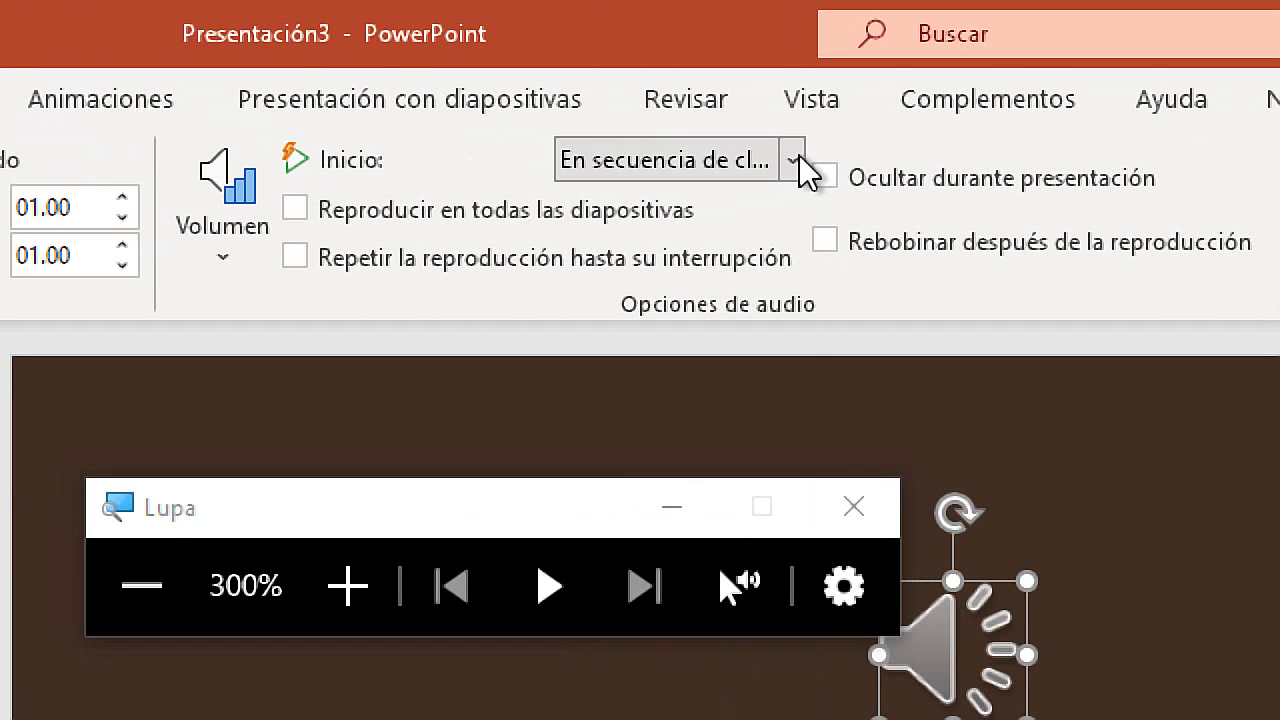
{"action": "left_click", "coordinate": [793, 161]}
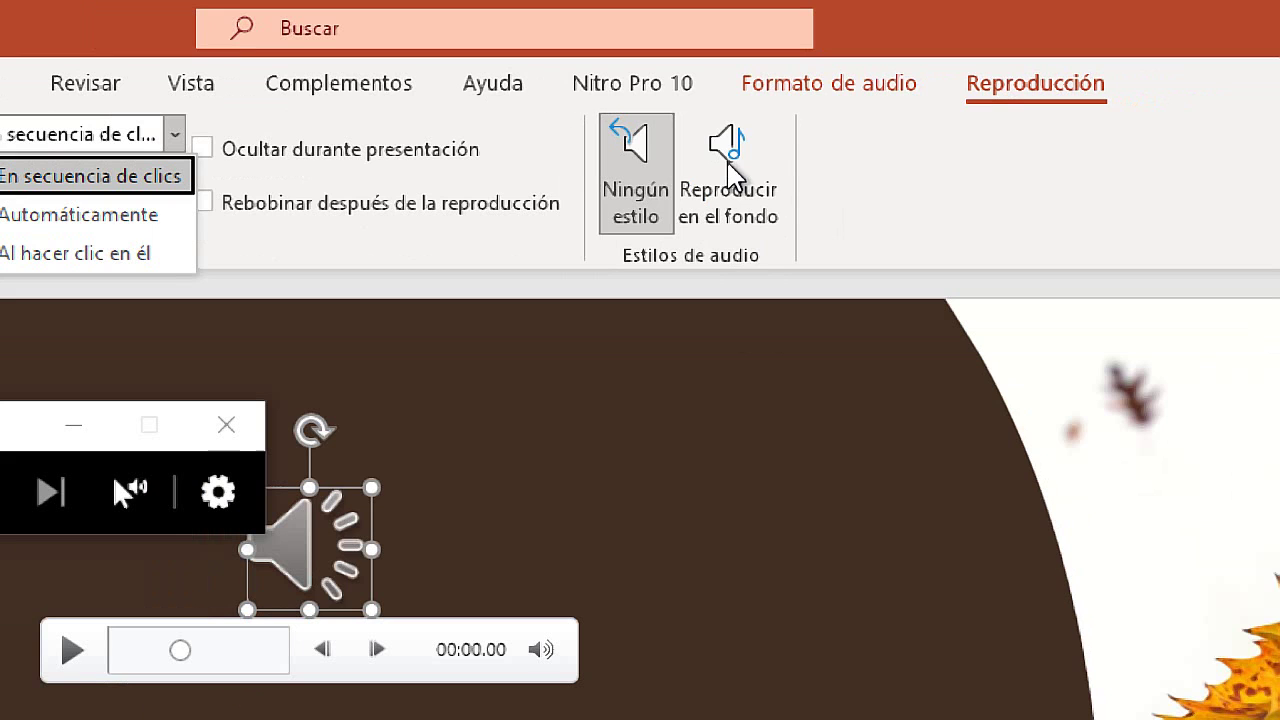
Switch Primer Audio to Reproducir en el fondo and preview it in a slide show.
{"action": "key", "text": "Escape"}
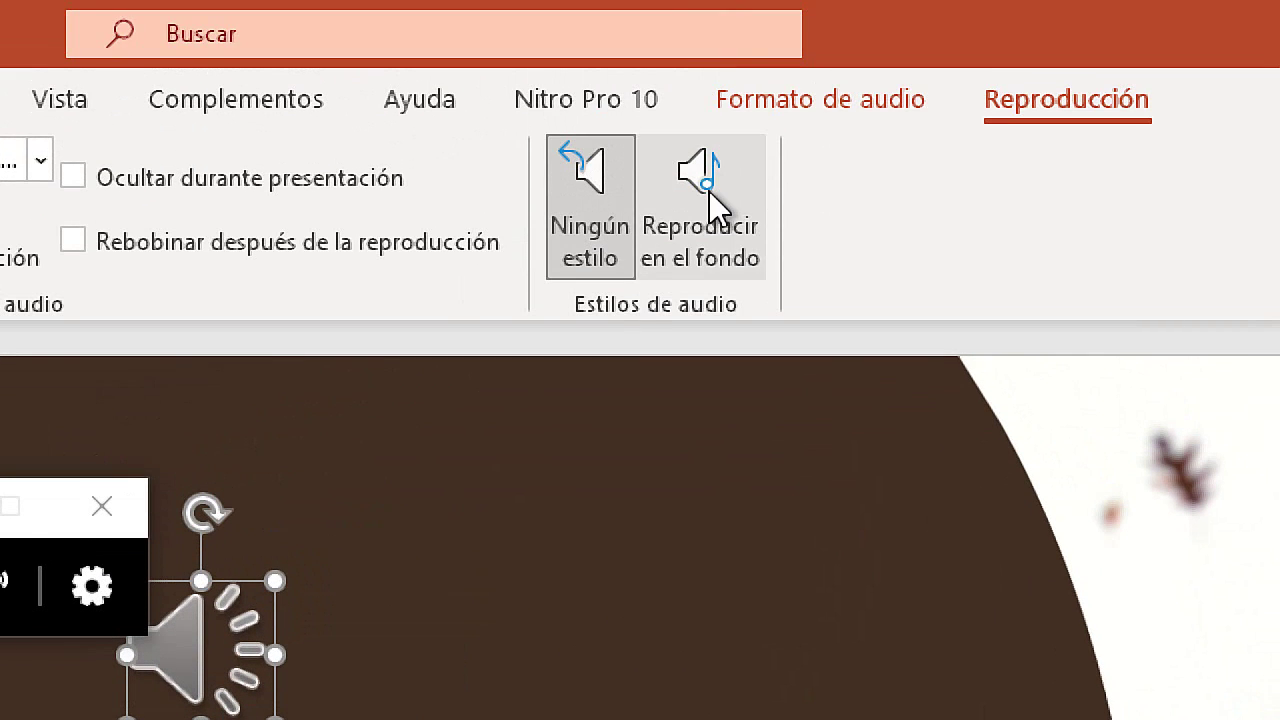
{"action": "left_click", "coordinate": [709, 191]}
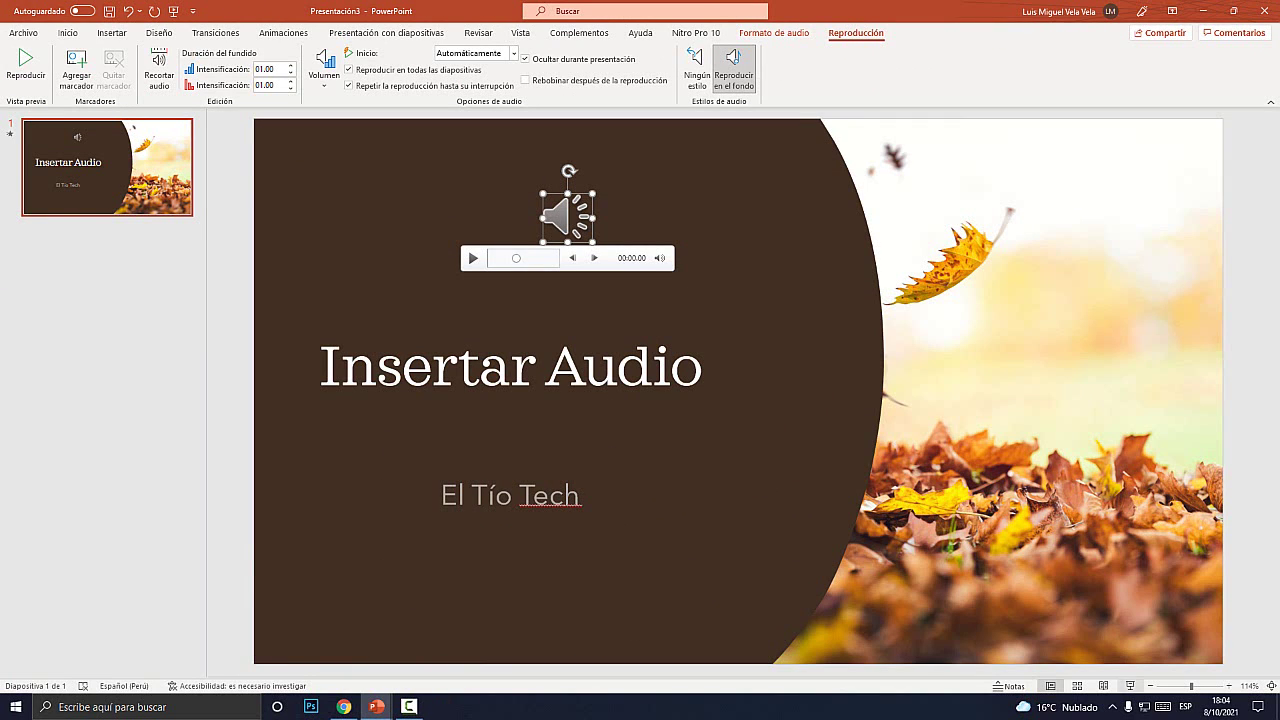
{"action": "left_click", "coordinate": [1130, 686]}
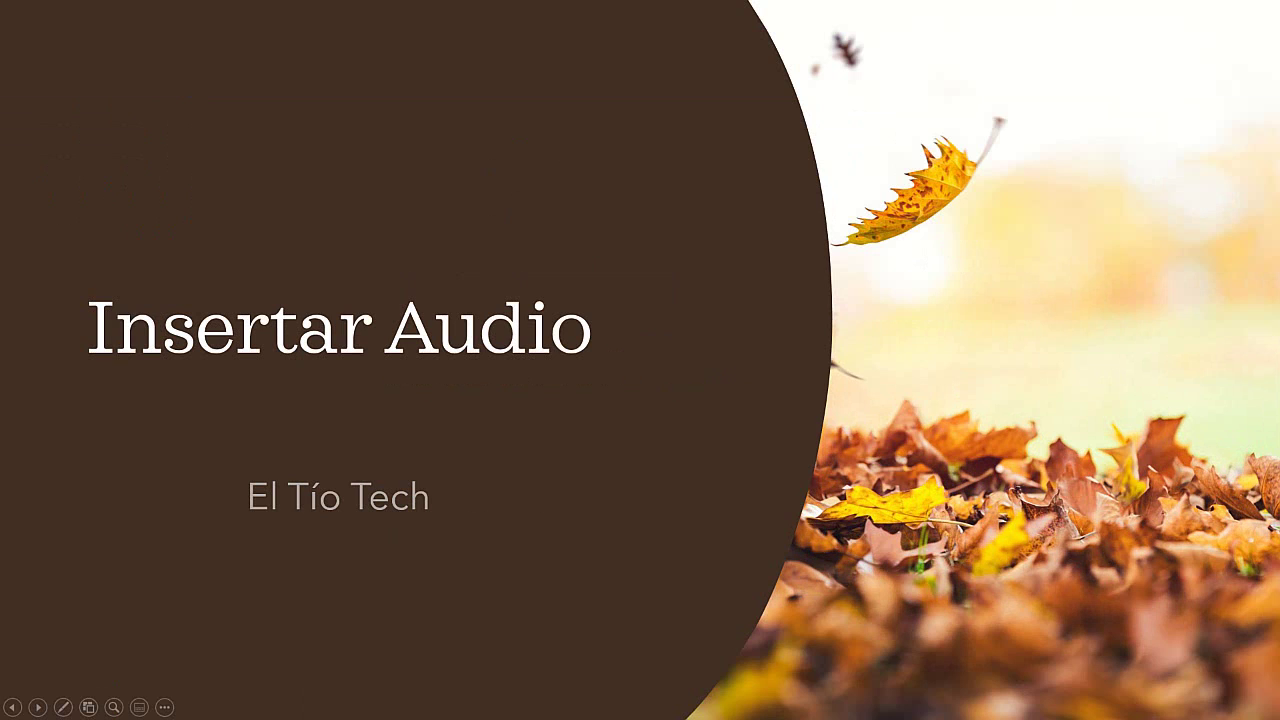
End the slide show and add a new slide after the title slide.
{"action": "key", "text": "Right"}
{"action": "key", "text": "Escape"}
{"action": "right_click", "coordinate": [104, 172]}
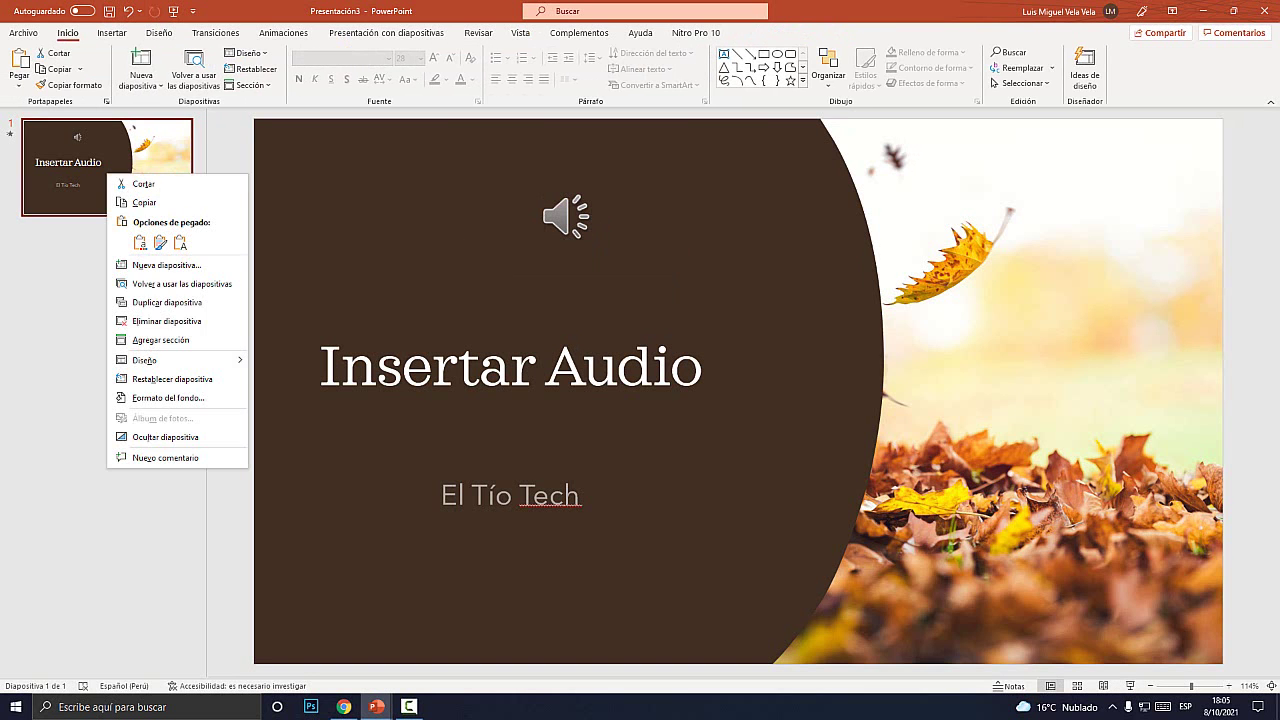
{"action": "left_click", "coordinate": [150, 266]}
Title the new slide 'Segunda diapositiva', then return to the title slide.
{"action": "left_click", "coordinate": [700, 220]}
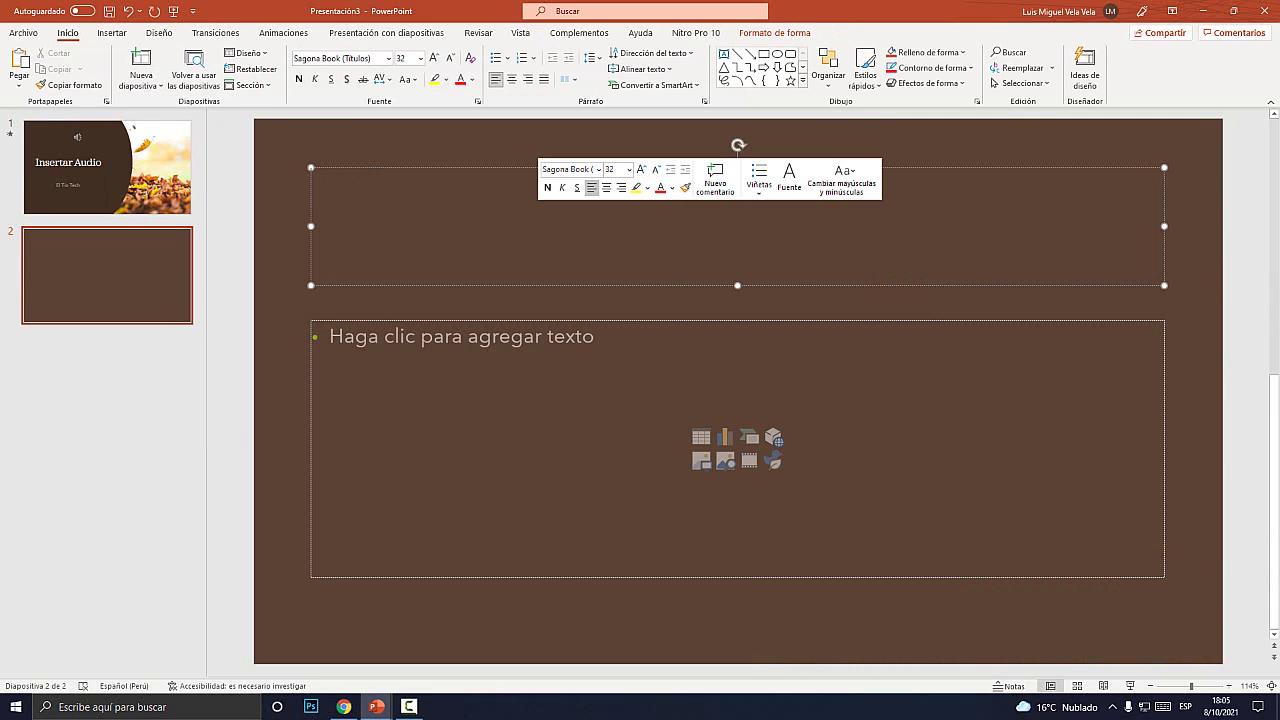
{"action": "type", "text": "segundo "}
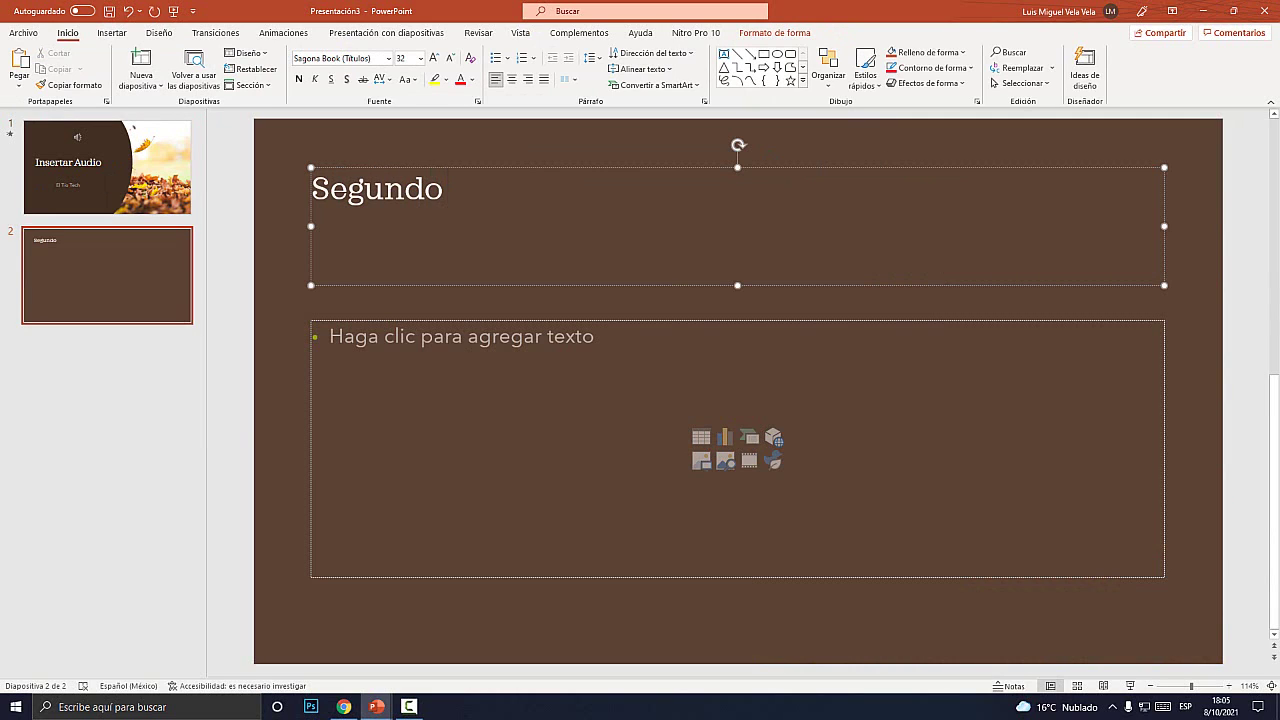
{"action": "type", "text": "p"}
{"action": "key", "text": "BackSpace"}
{"action": "type", "text": "diapositiva"}
{"action": "key", "text": "BackSpace"}
{"action": "type", "text": "iva"}
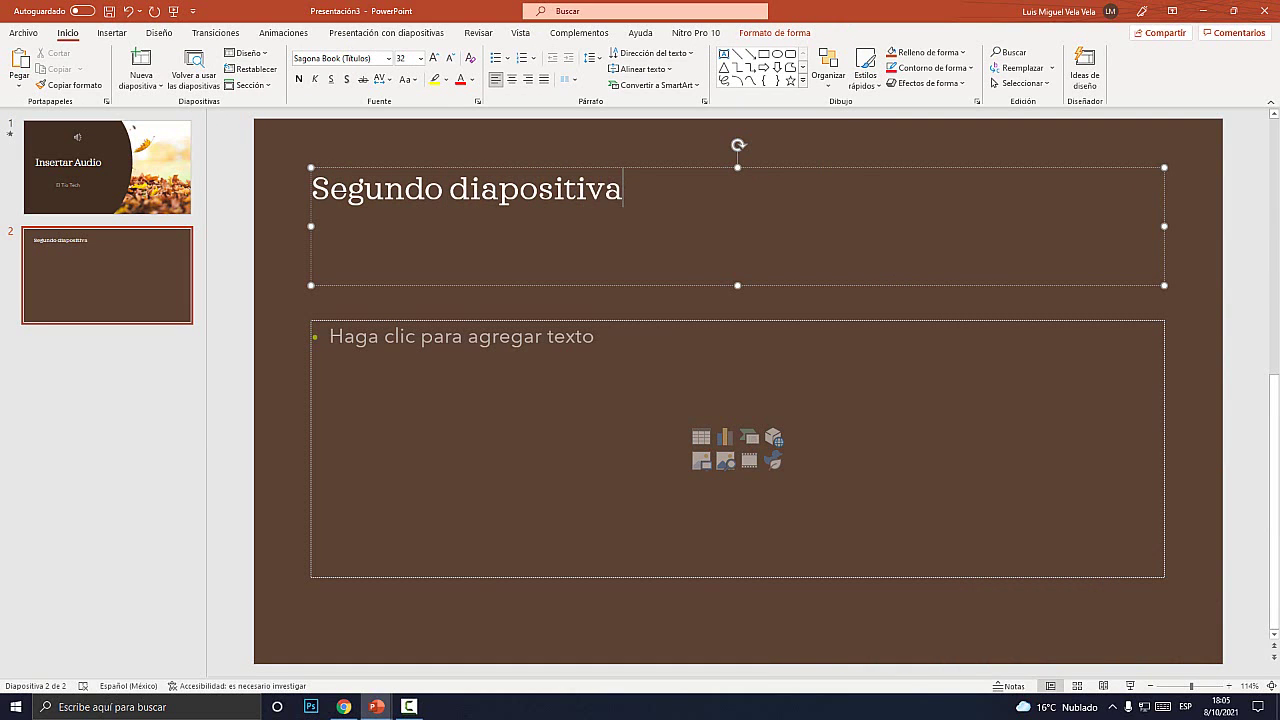
{"action": "left_click", "coordinate": [443, 190]}
{"action": "key", "text": "BackSpace"}
{"action": "type", "text": "a"}
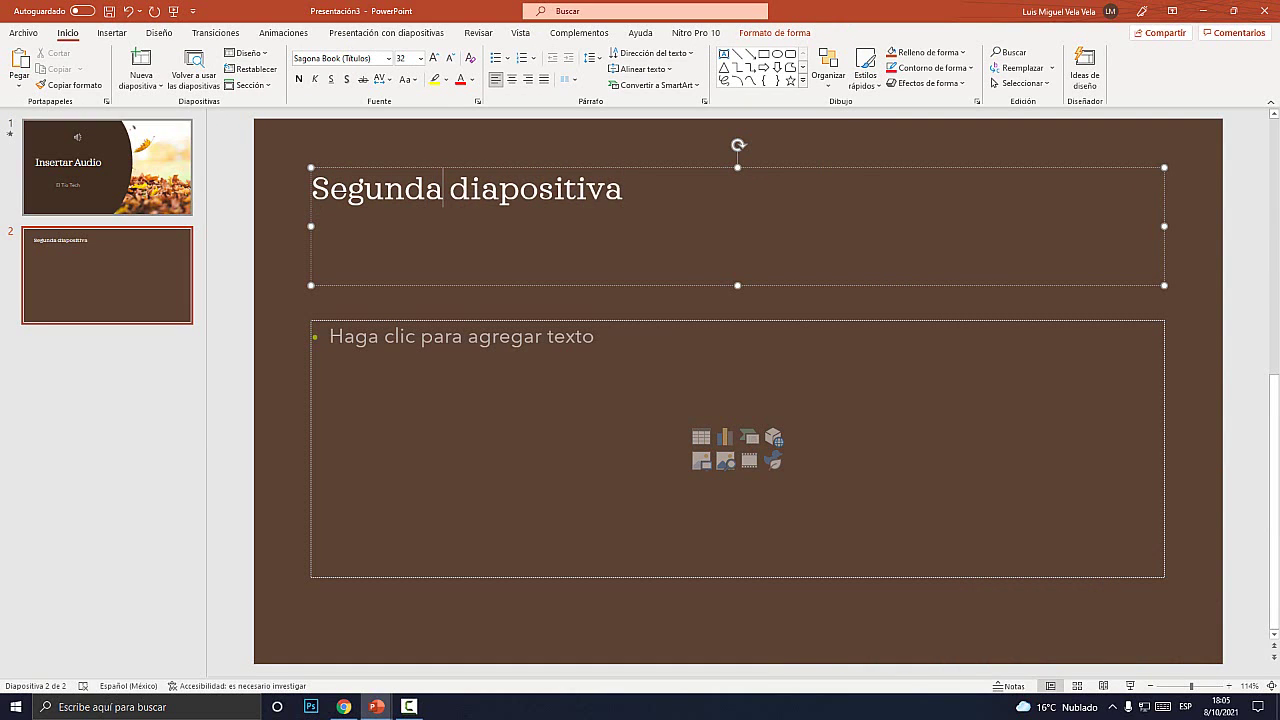
{"action": "left_click", "coordinate": [107, 167]}
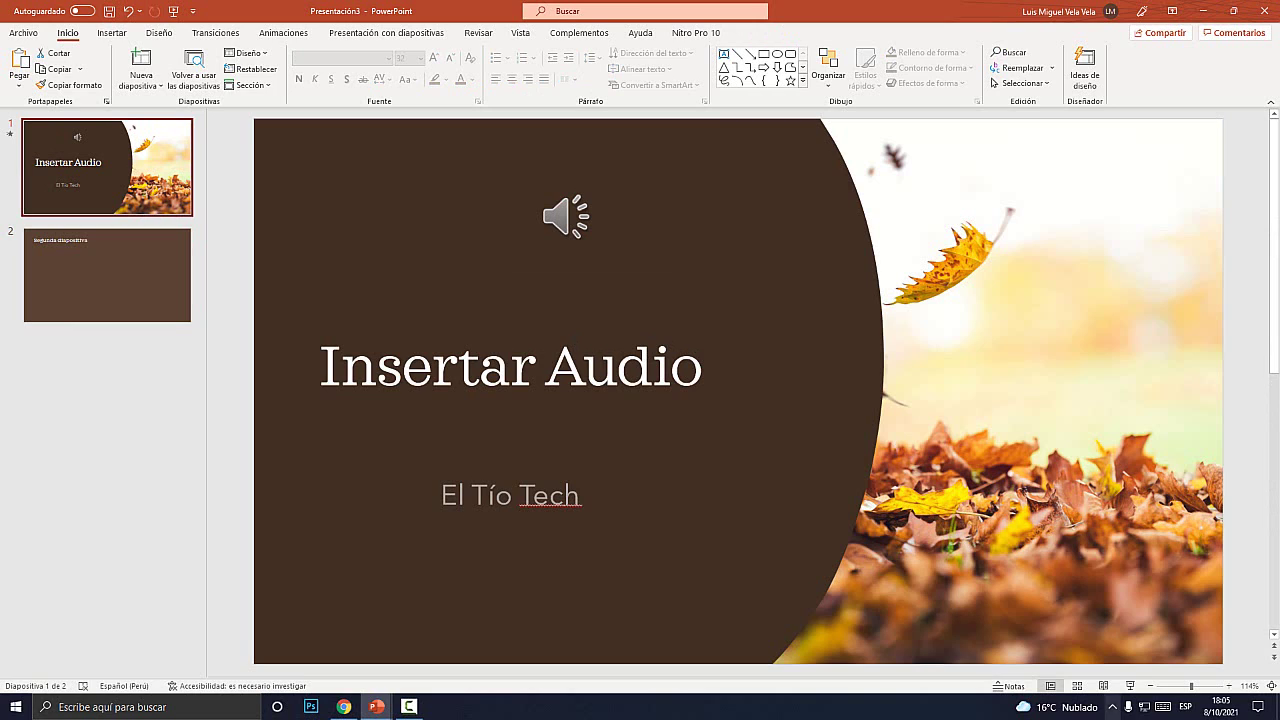
Run the slide show through both slides and end it.
{"action": "left_click", "coordinate": [1130, 686]}
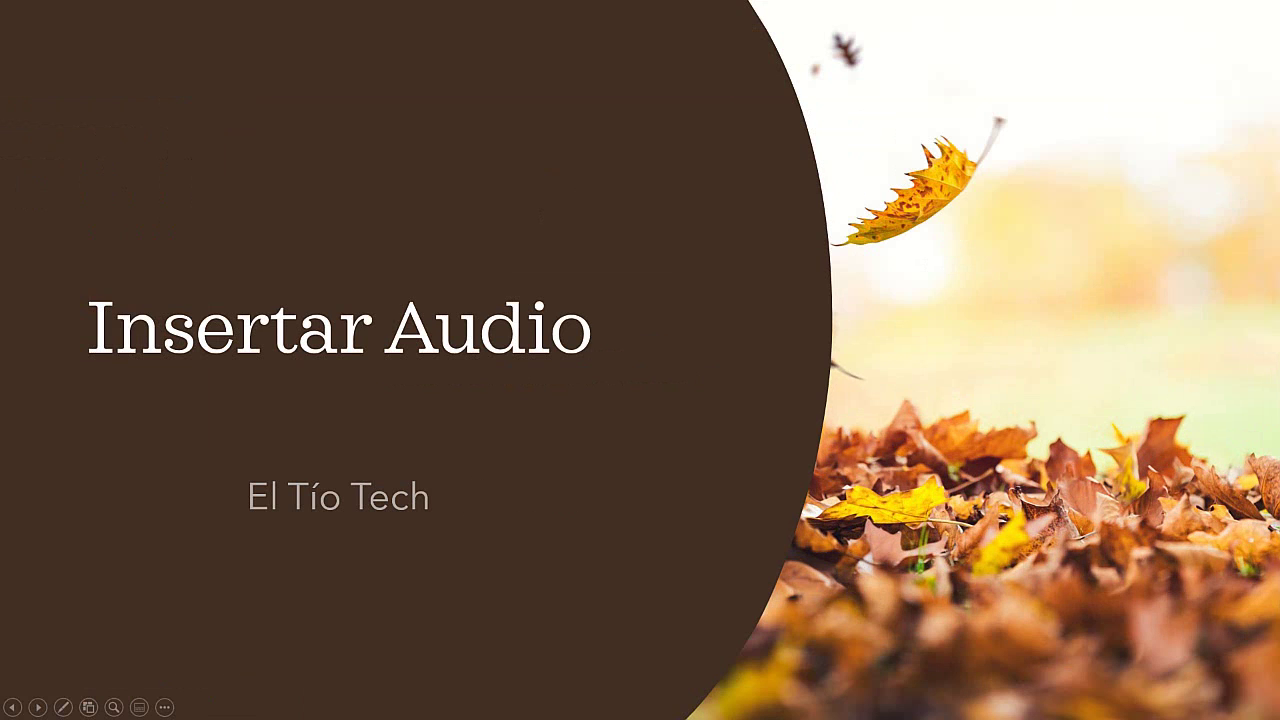
{"action": "key", "text": "Right"}
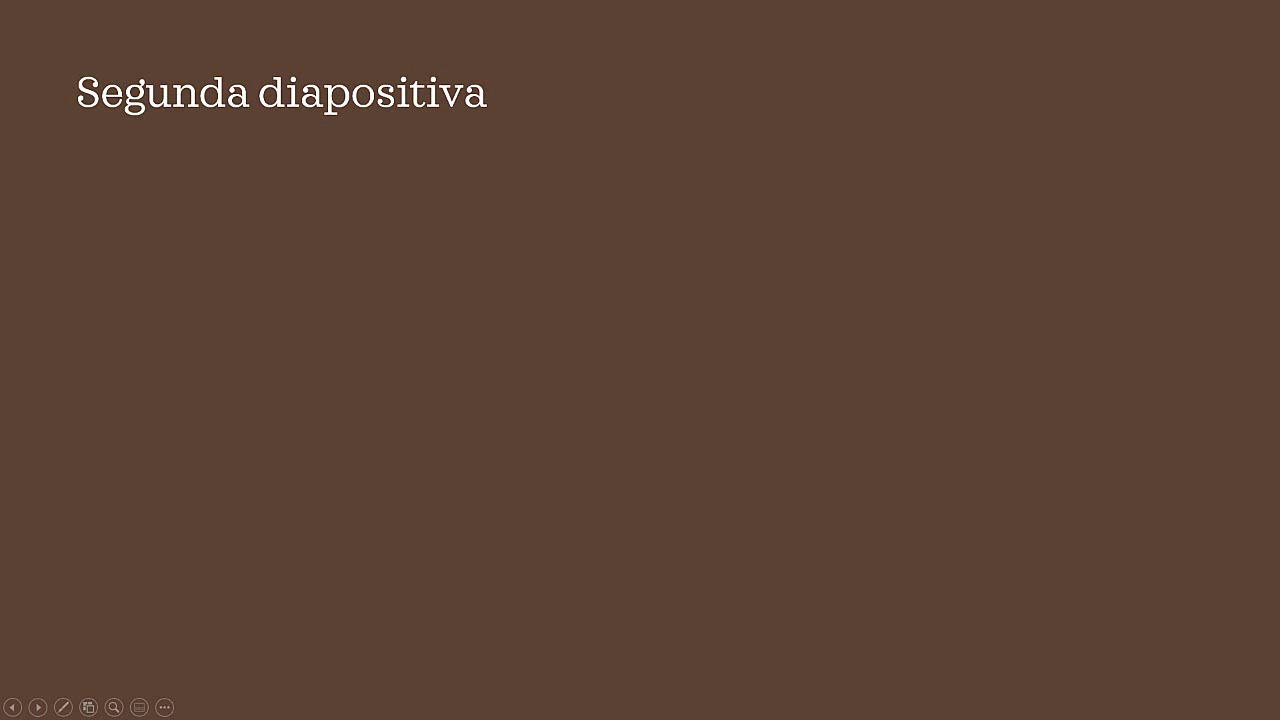
{"action": "key", "text": "Escape"}
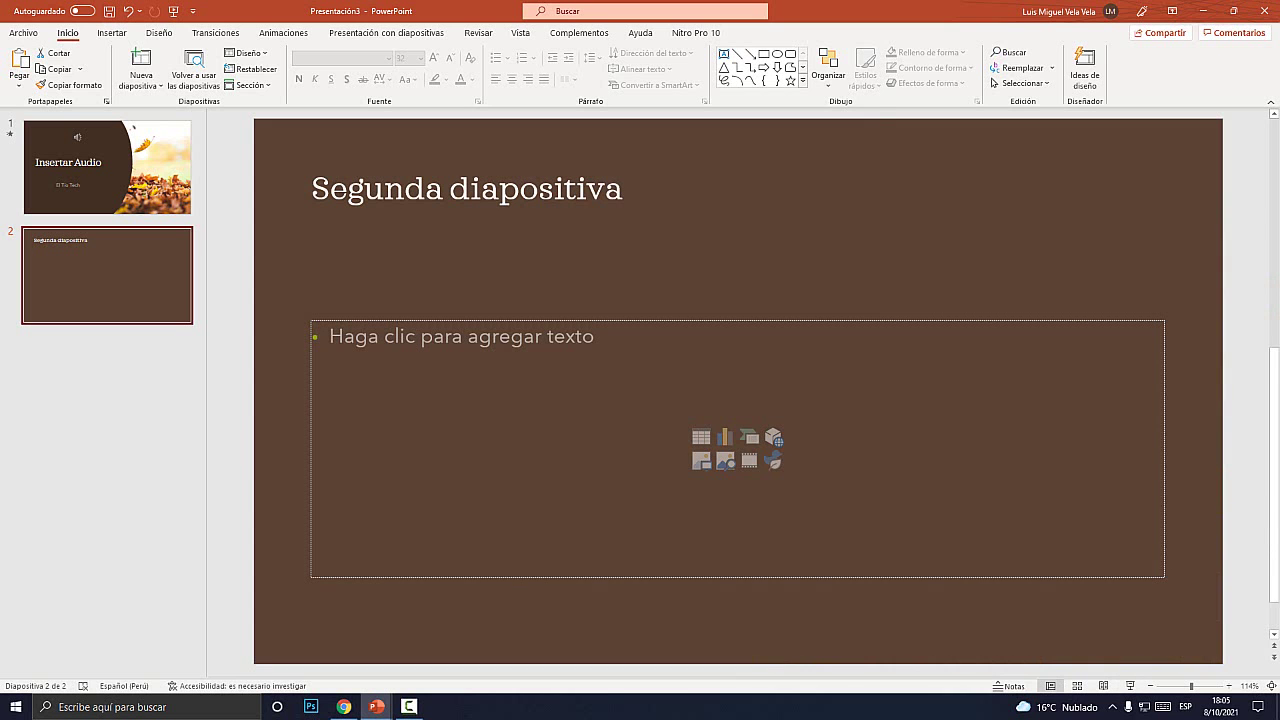
Select the title slide's sound and show its Reproducción playback options.
{"action": "left_click", "coordinate": [107, 167]}
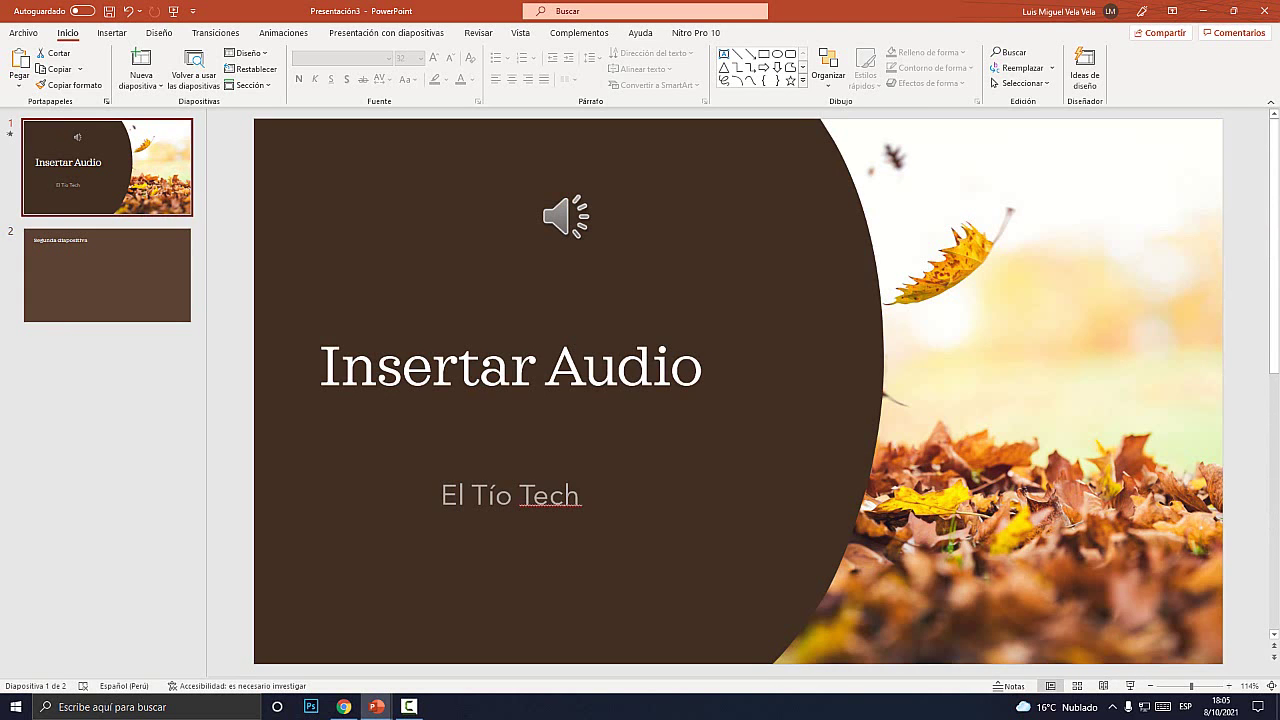
{"action": "left_click", "coordinate": [567, 215]}
{"action": "left_click", "coordinate": [856, 33]}
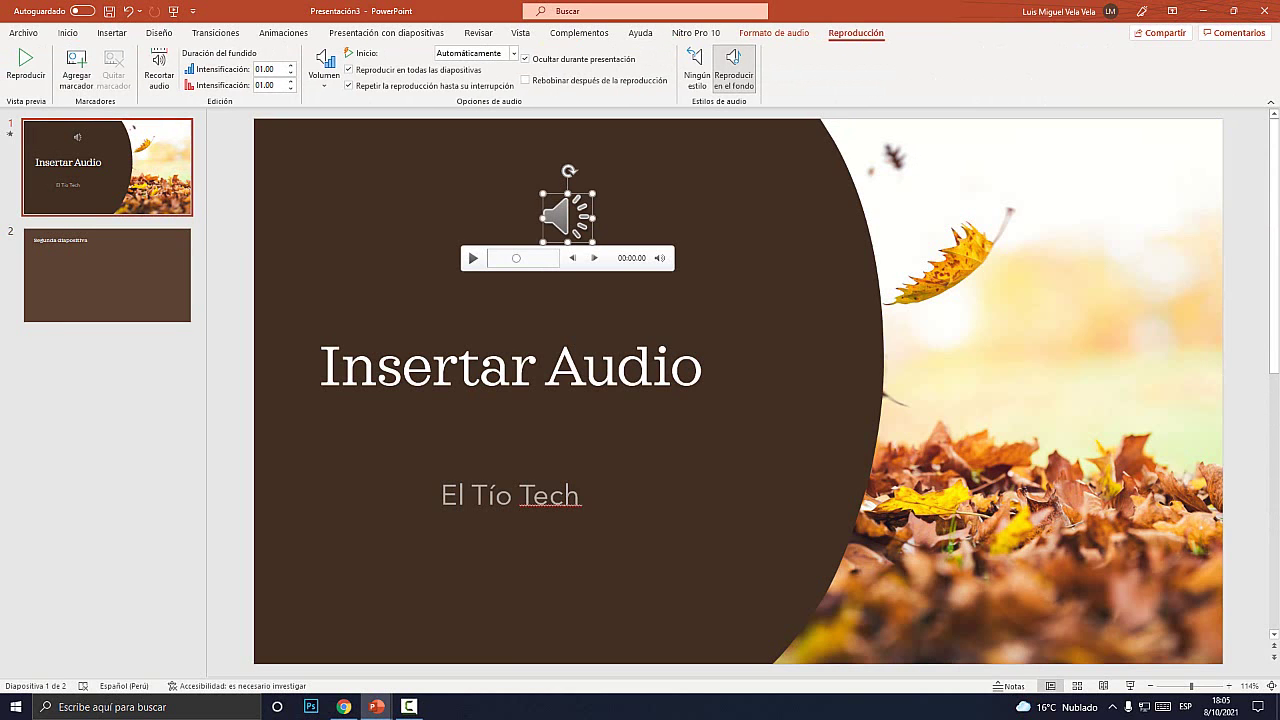
{"action": "key", "text": "super+plus"}
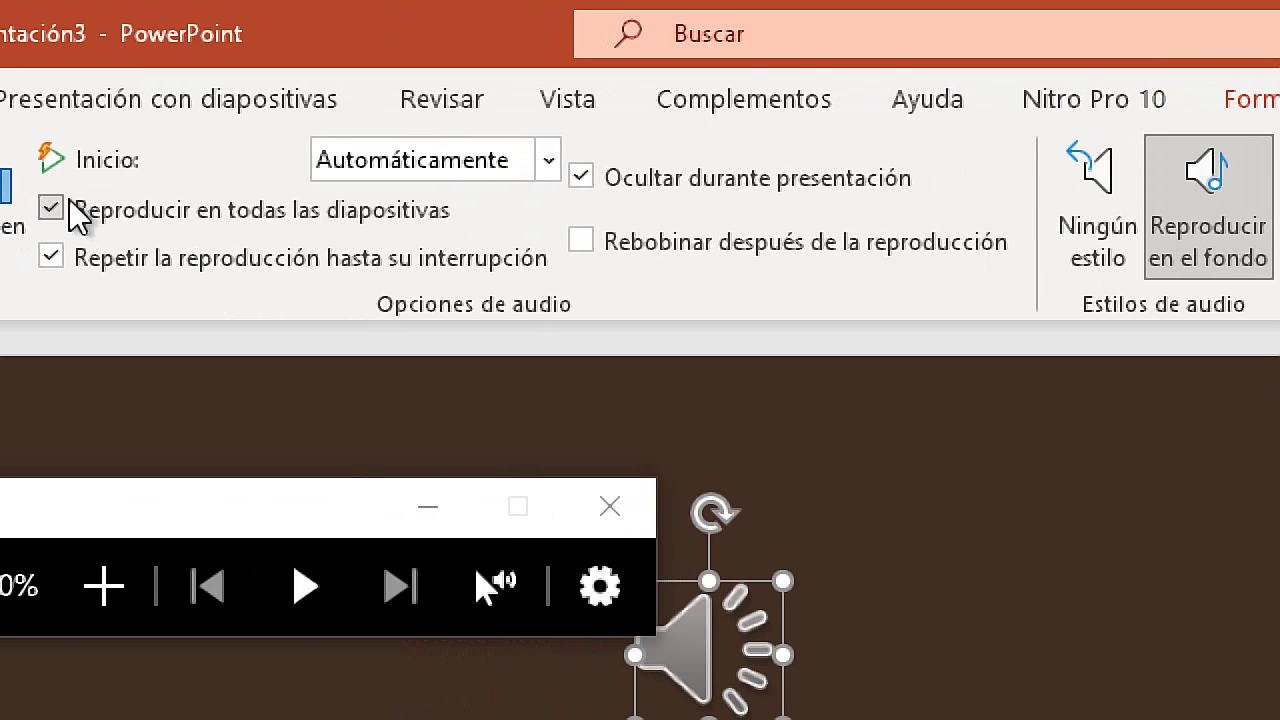
{"action": "left_click", "coordinate": [551, 161]}
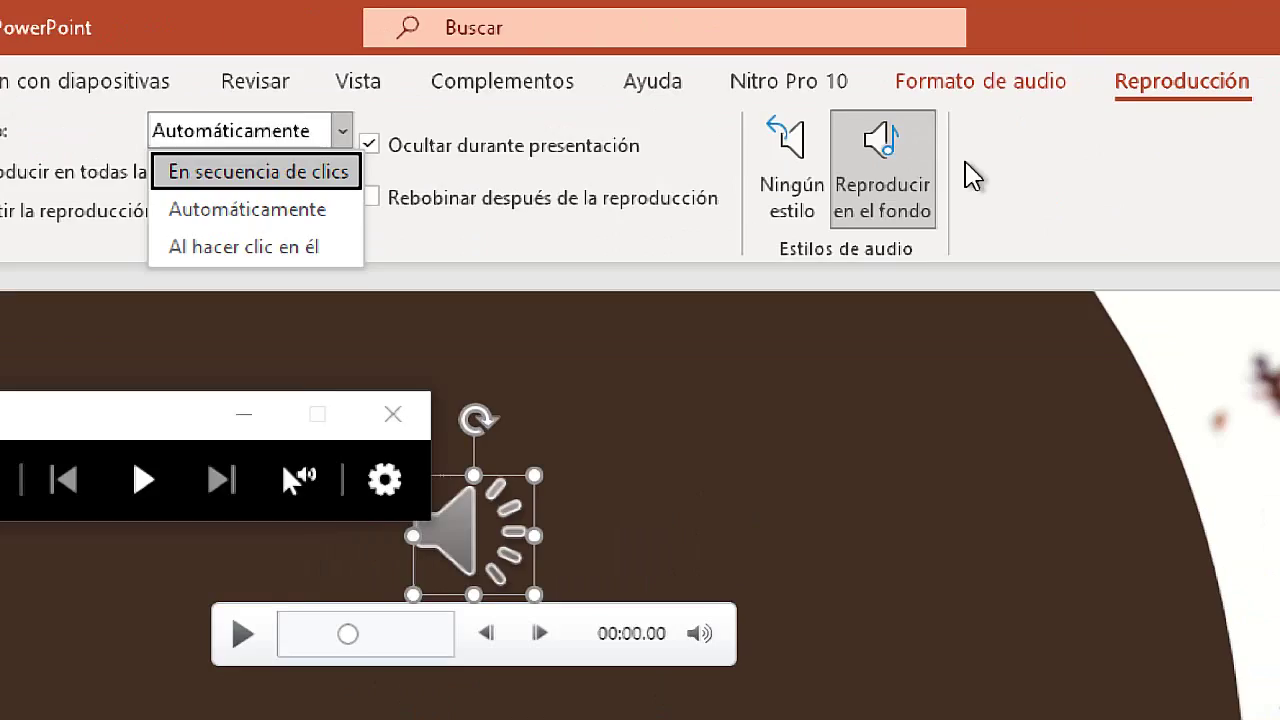
{"action": "key", "text": "Escape"}
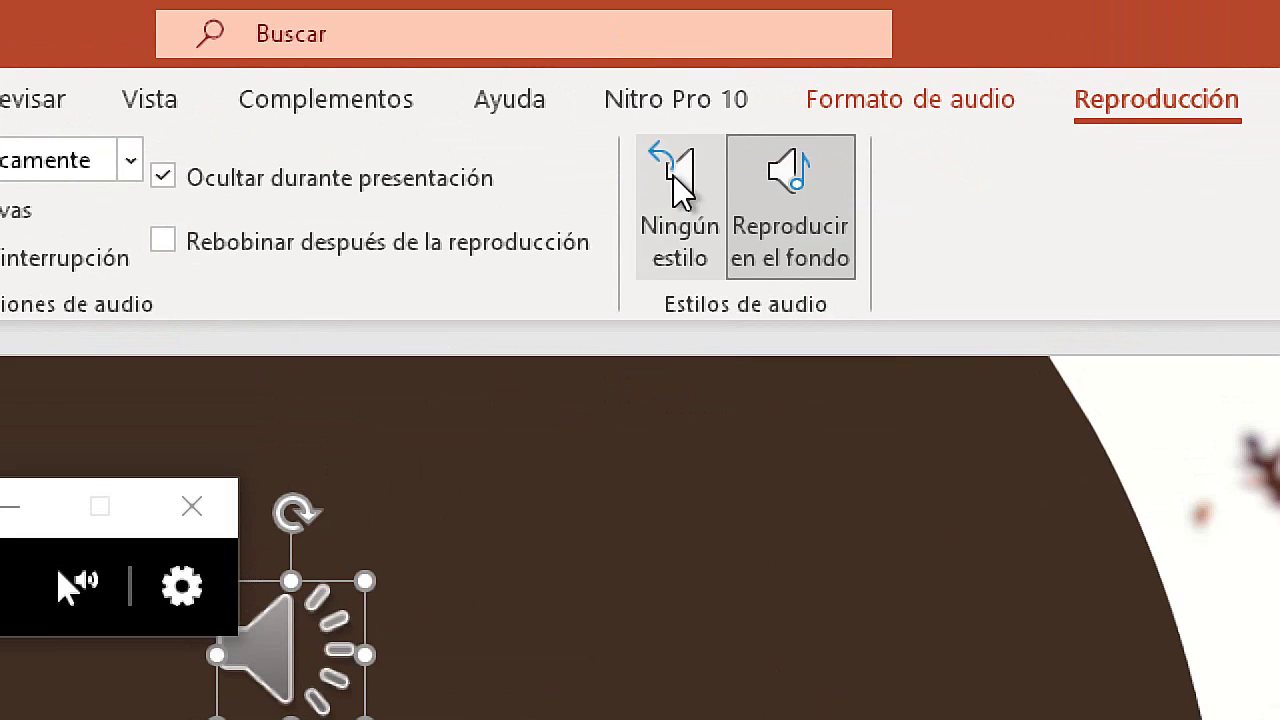
{"action": "left_click", "coordinate": [696, 60]}
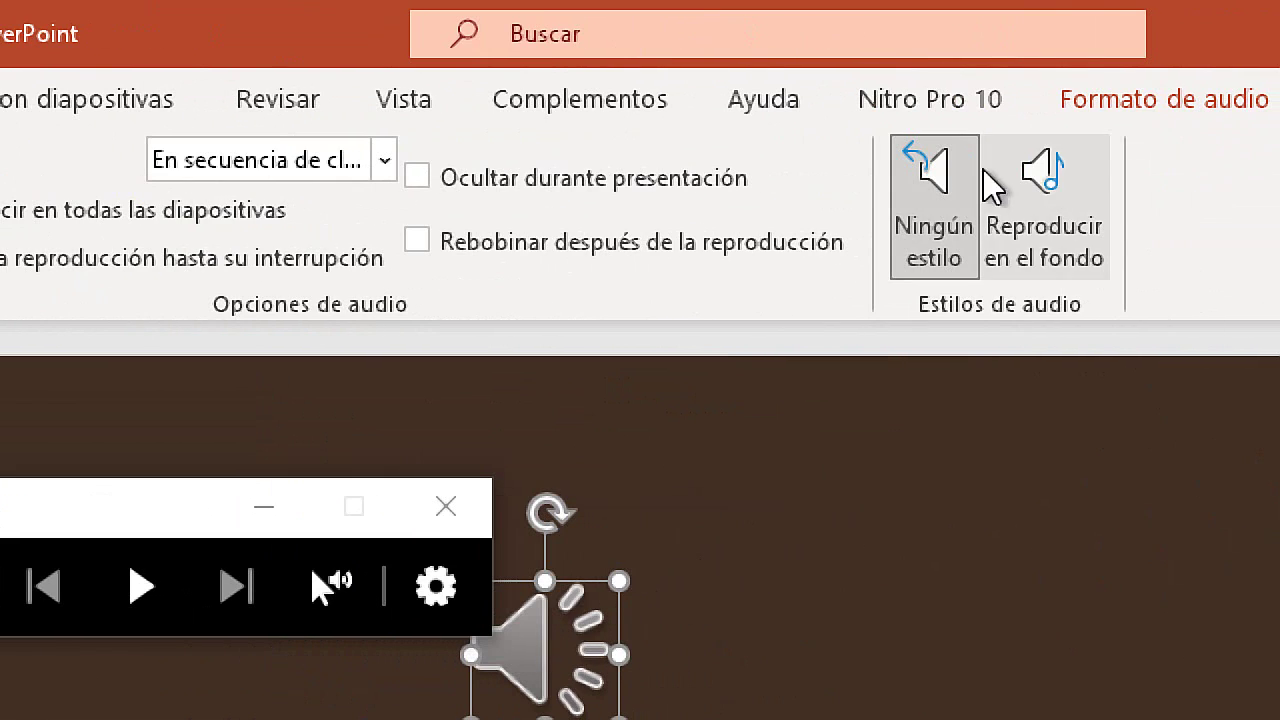
{"action": "left_click", "coordinate": [1045, 195]}
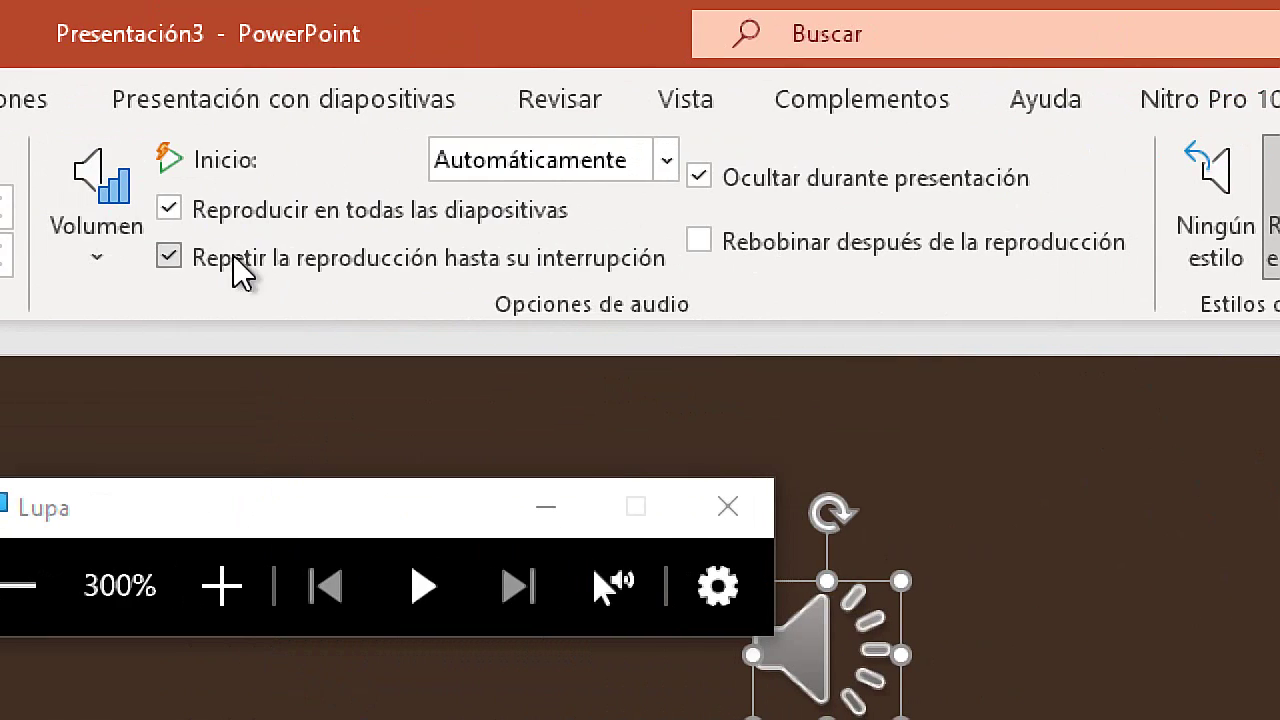
{"action": "key", "text": "super+Escape"}
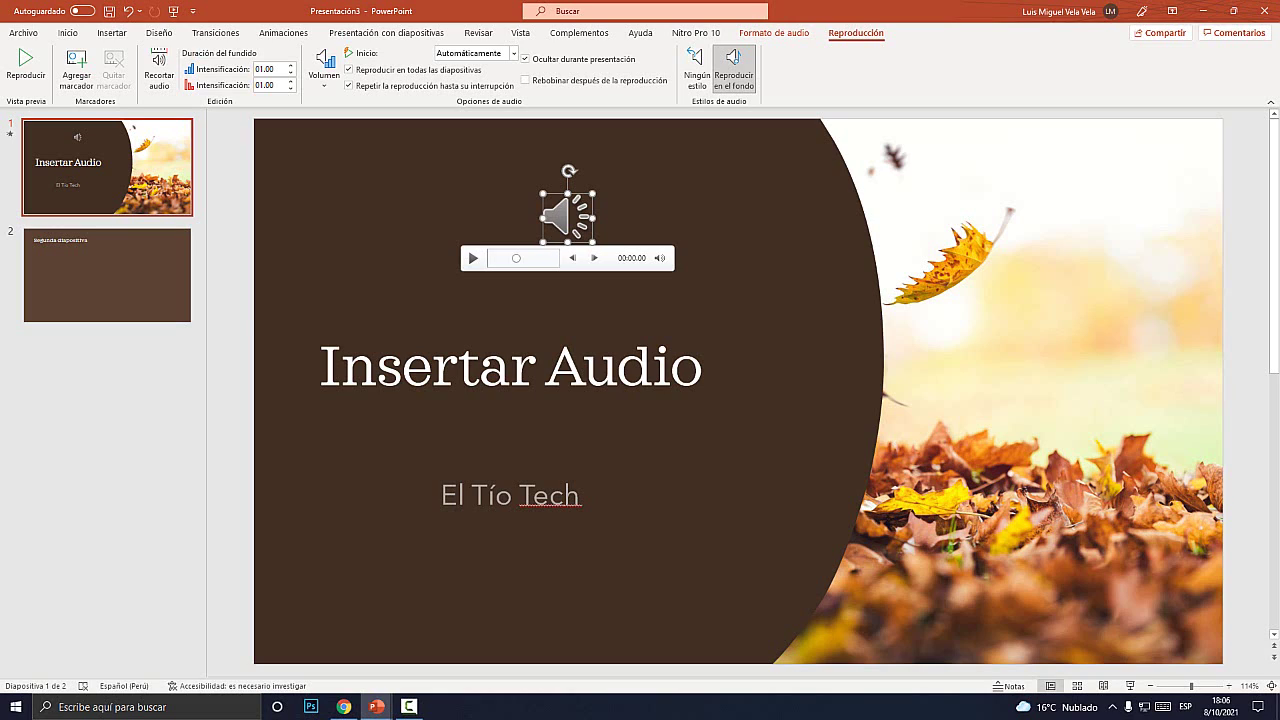
Insert sonido_caballo.mp3 from the computer via Insertar > Audio > Audio en Mi PC.
{"action": "left_click", "coordinate": [112, 32]}
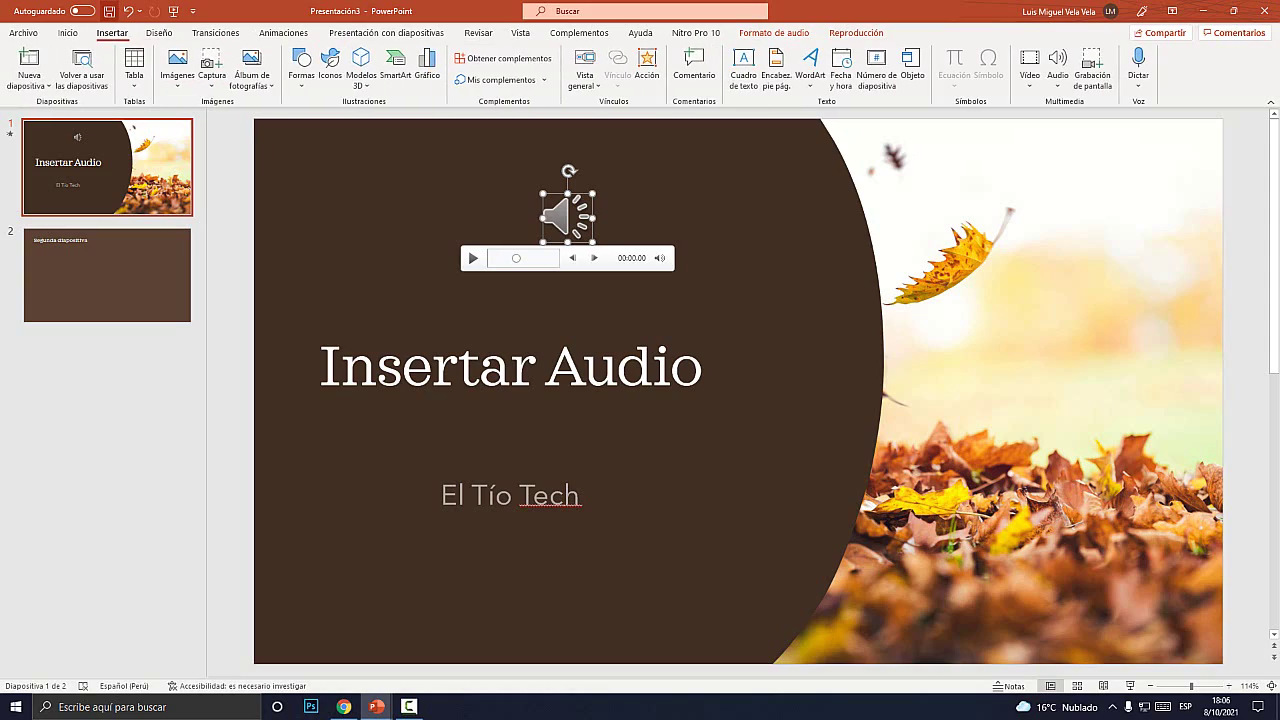
{"action": "key", "text": "super+plus"}
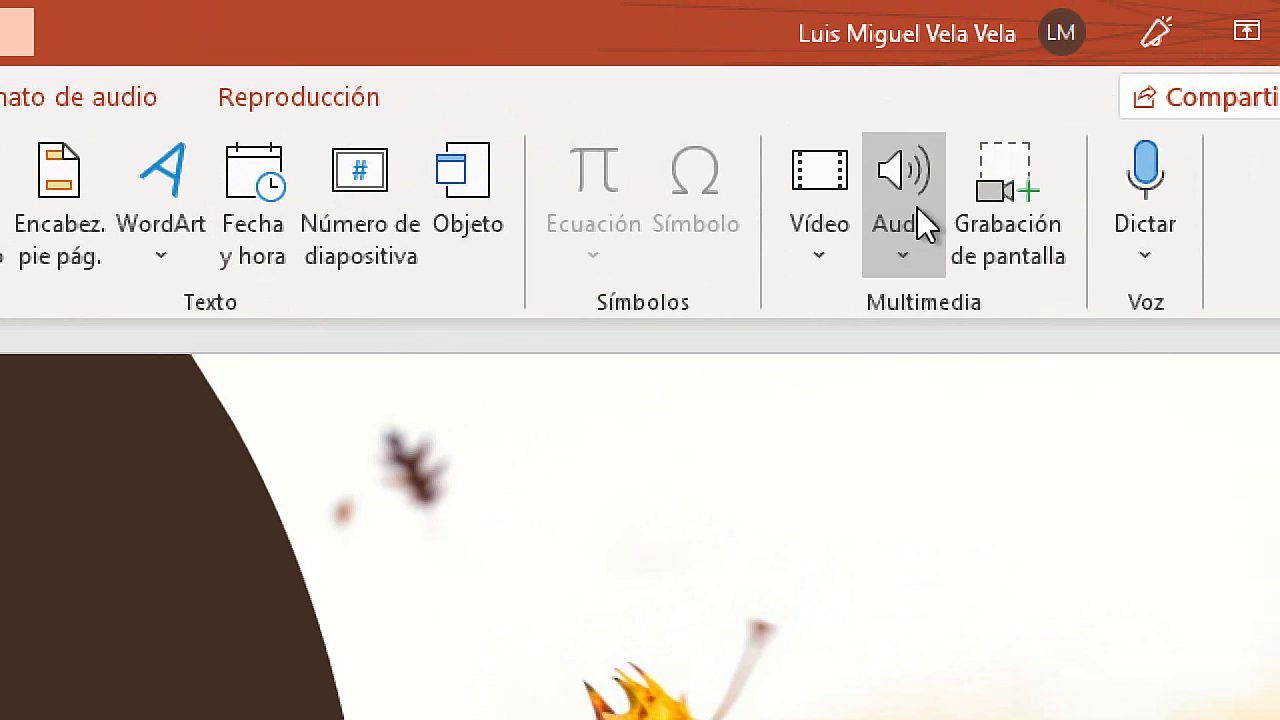
{"action": "left_click", "coordinate": [917, 211]}
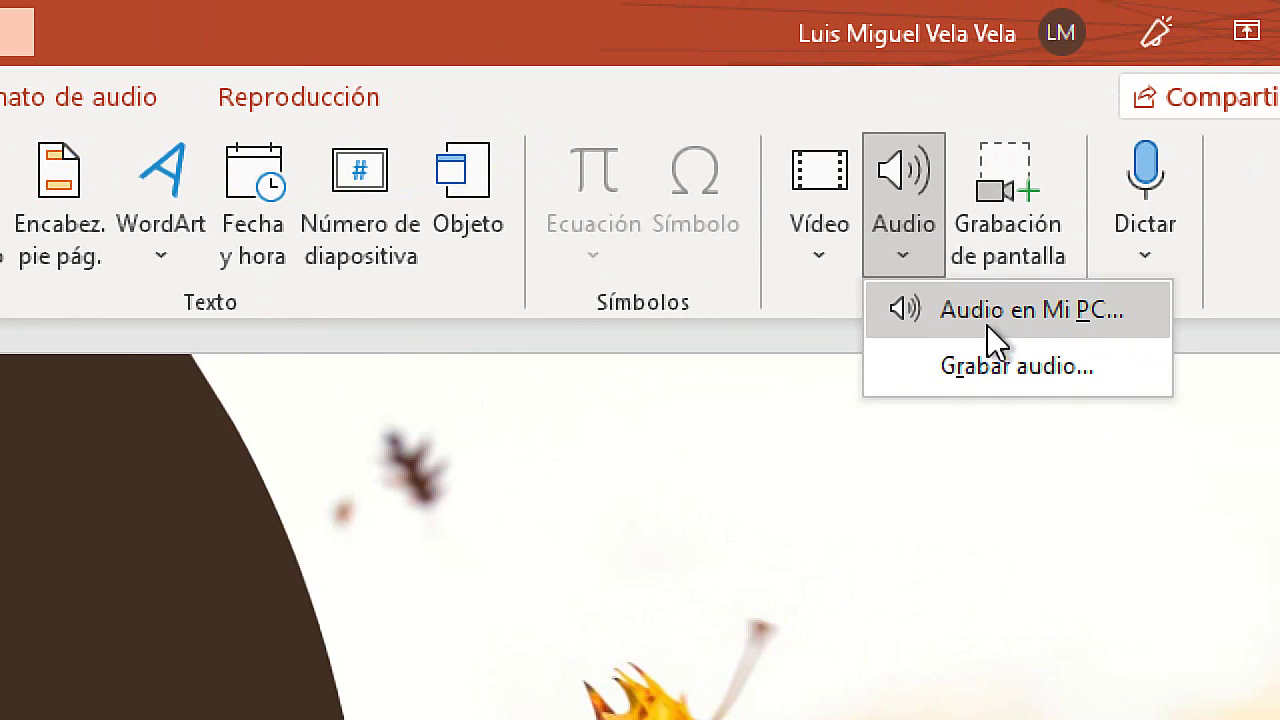
{"action": "left_click", "coordinate": [1073, 311]}
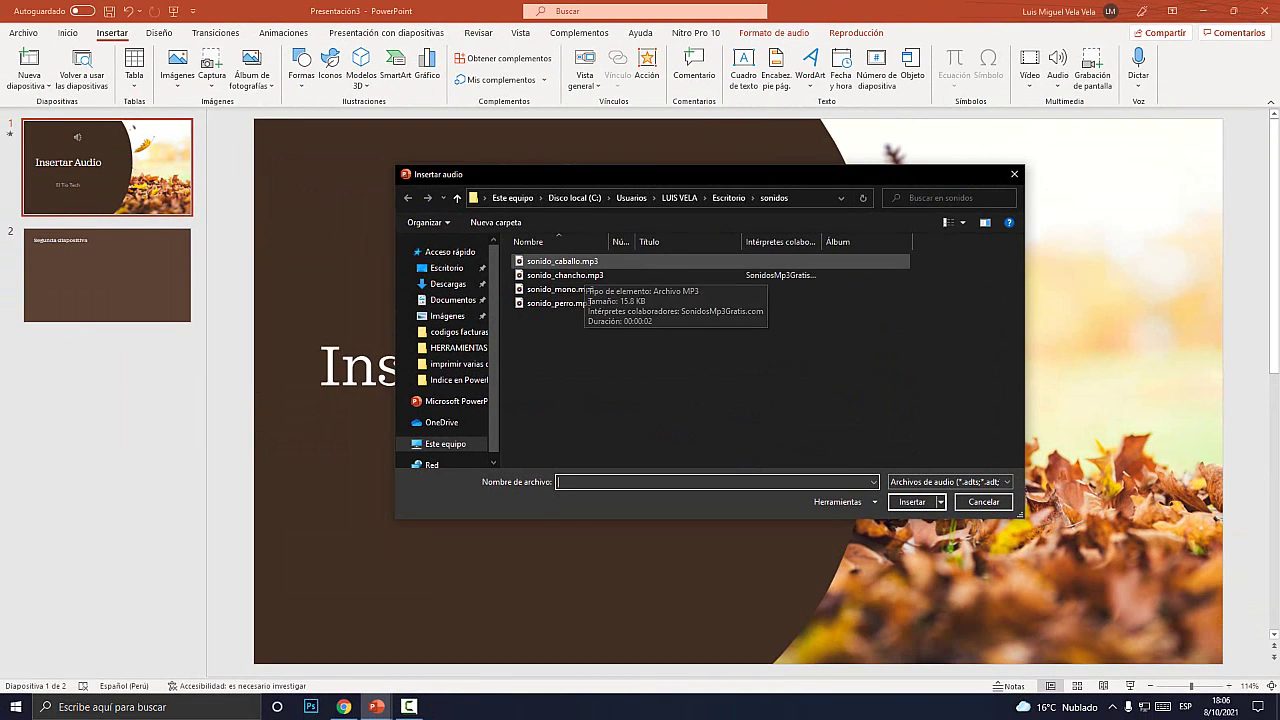
{"action": "double_click", "coordinate": [562, 261]}
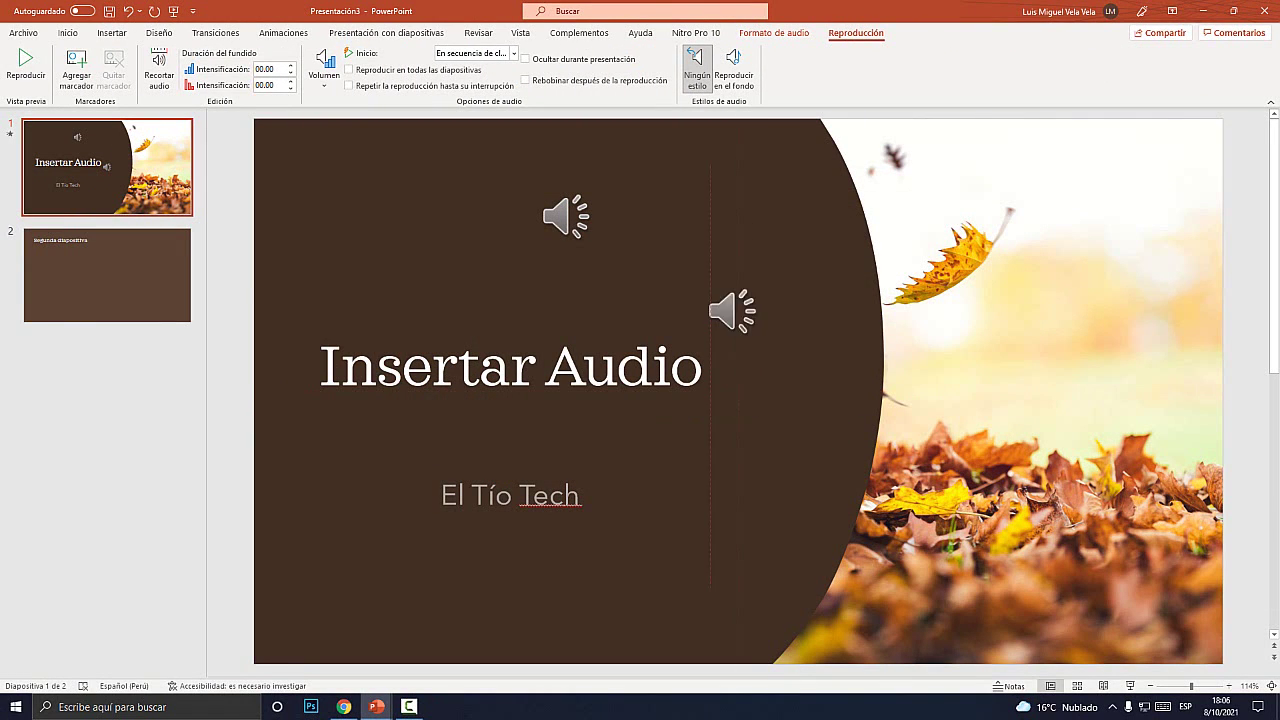
Select the new sonido_caballo.mp3 icon beside the El Tío Tech subtitle.
{"action": "left_click", "coordinate": [665, 468]}
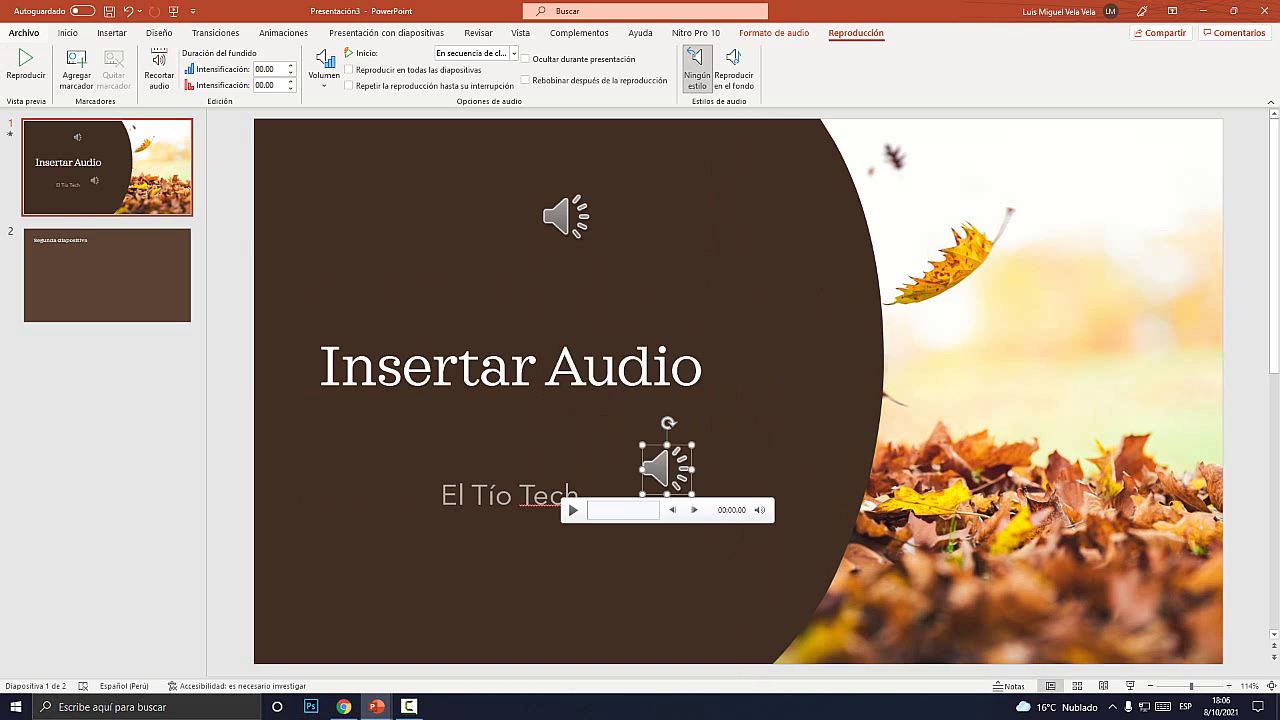
{"action": "key", "text": "super+plus"}
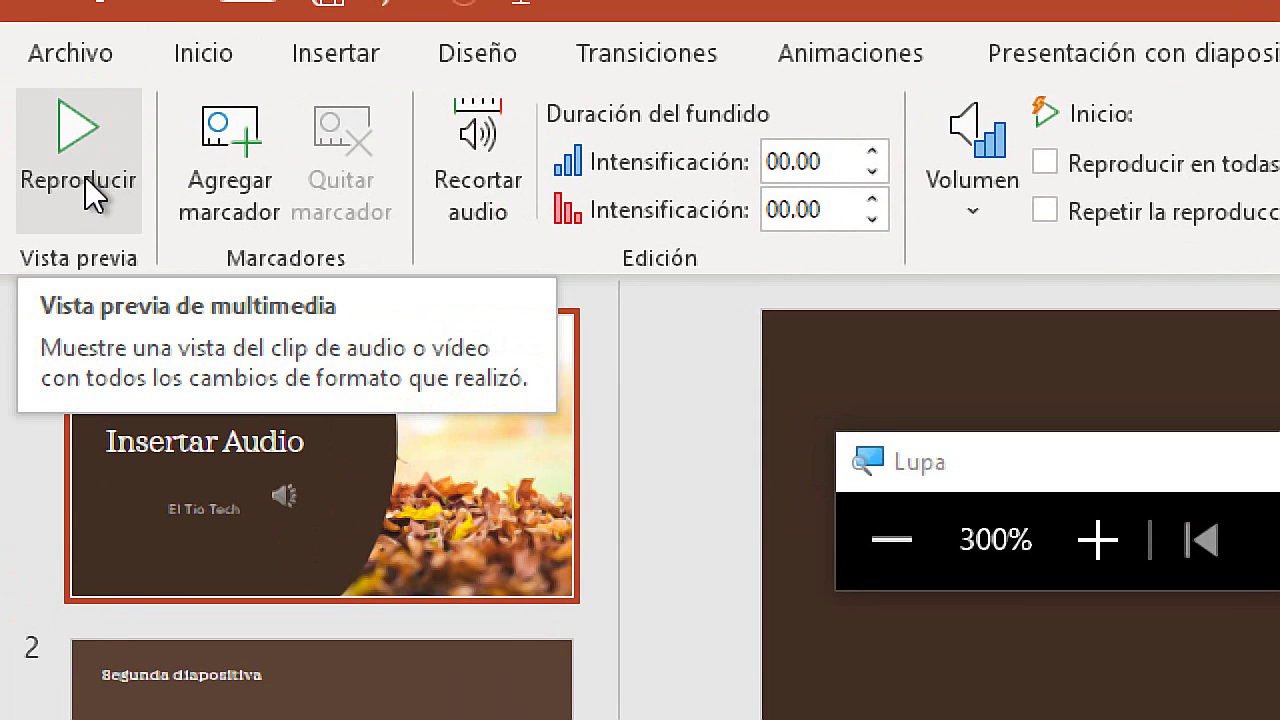